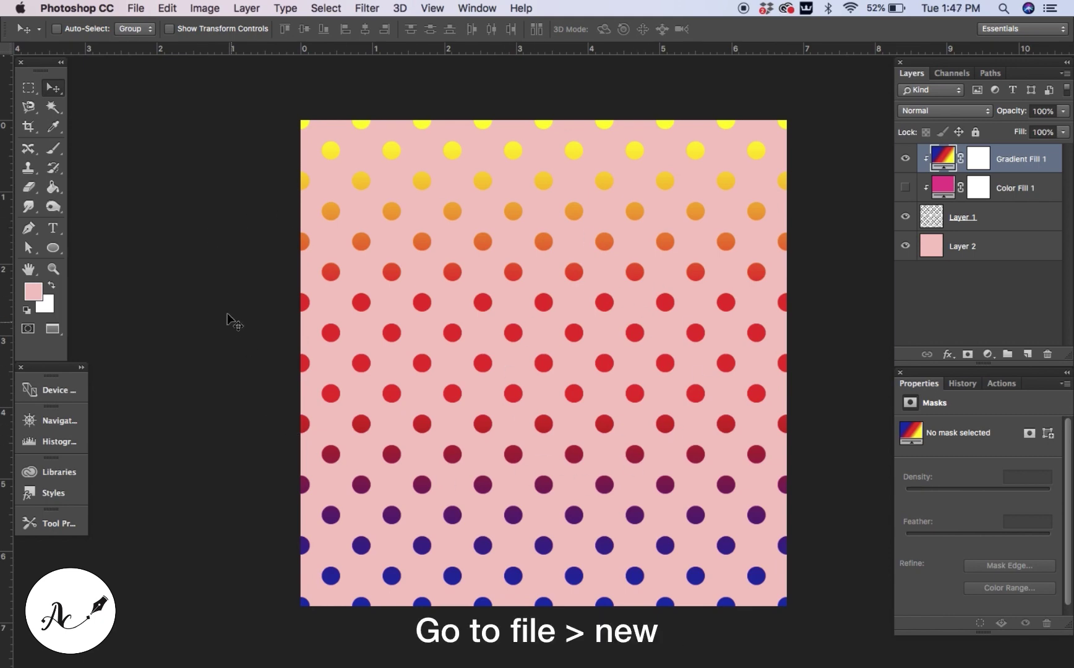
Create a new 100 × 100 pixel document at 72 pixels/inch in RGB Color with transparent background contents
{"action": "left_click", "coordinate": [143, 6]}
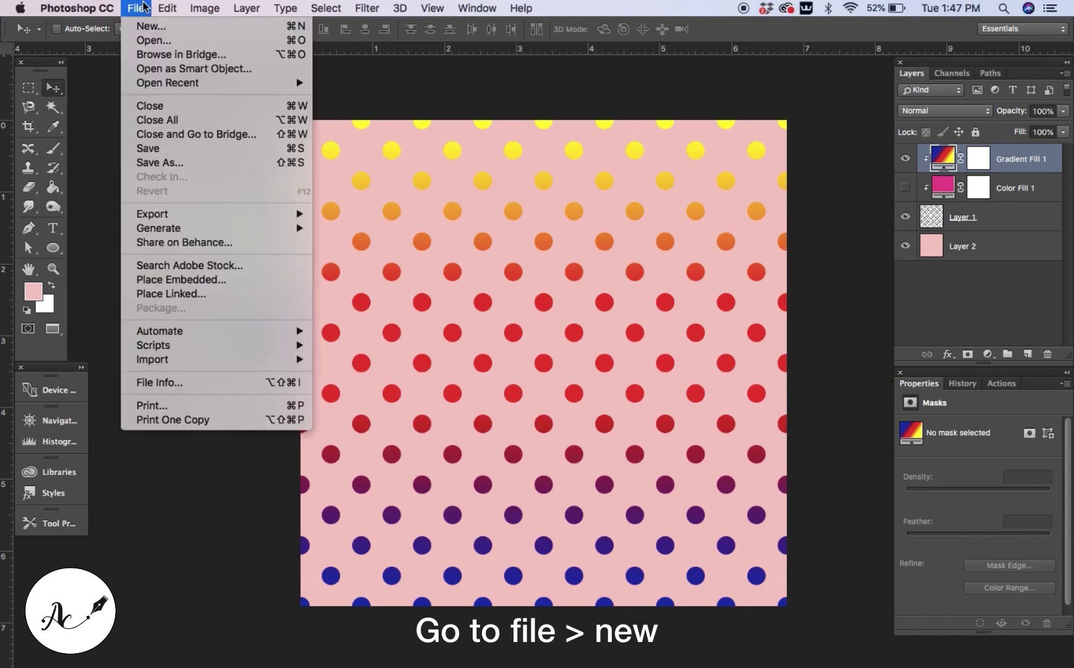
{"action": "left_click", "coordinate": [149, 26]}
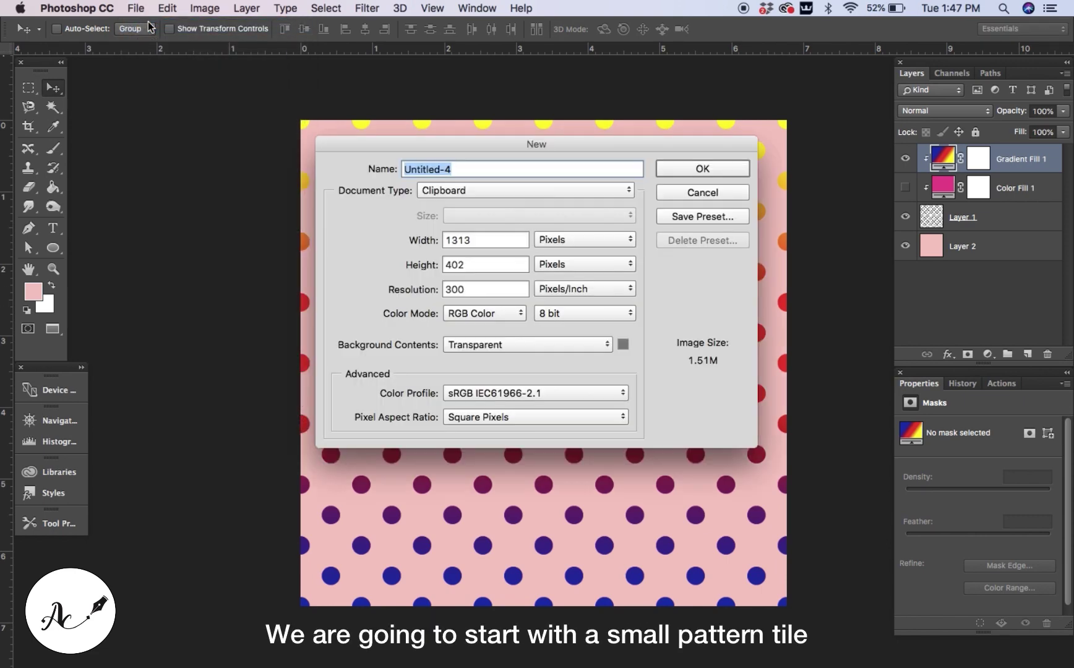
{"action": "key", "text": "Tab"}
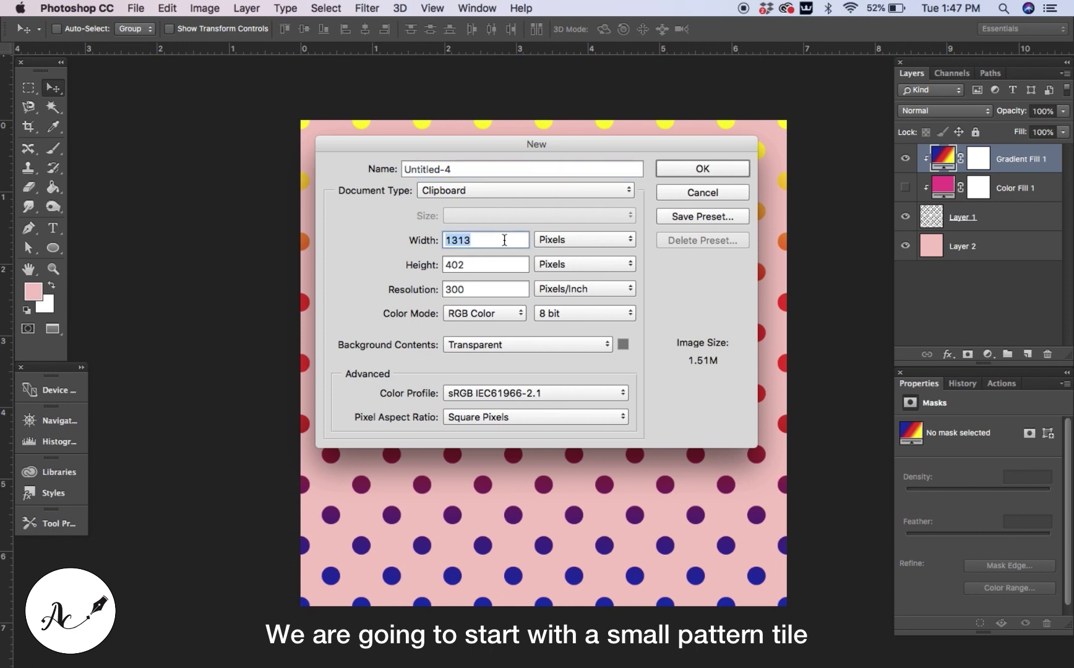
{"action": "type", "text": "100"}
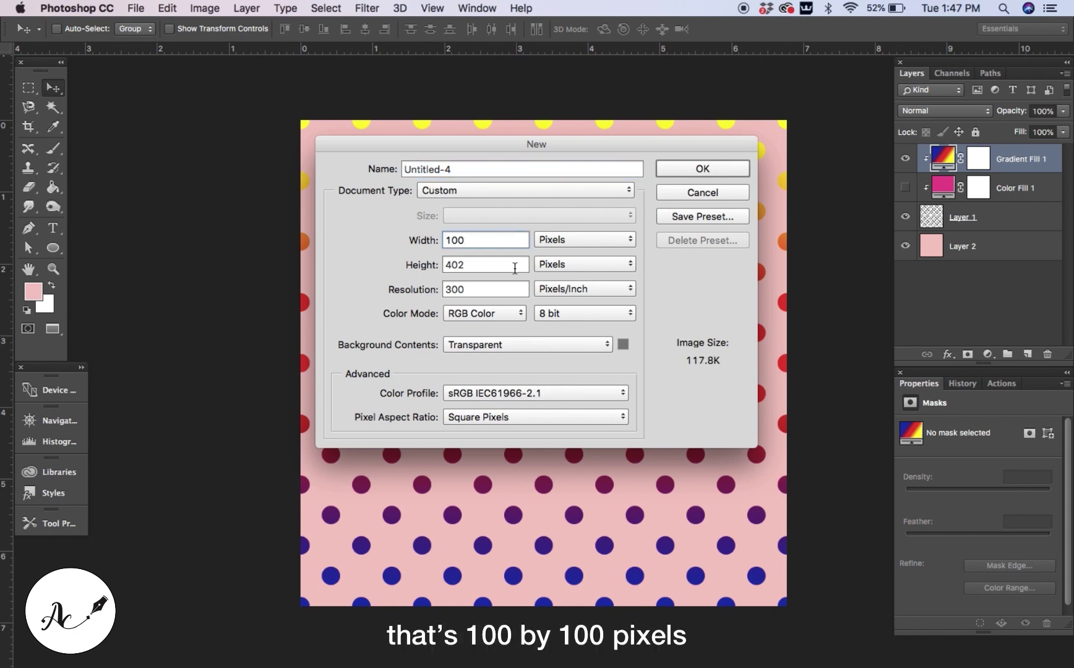
{"action": "key", "text": "Tab"}
{"action": "type", "text": "100"}
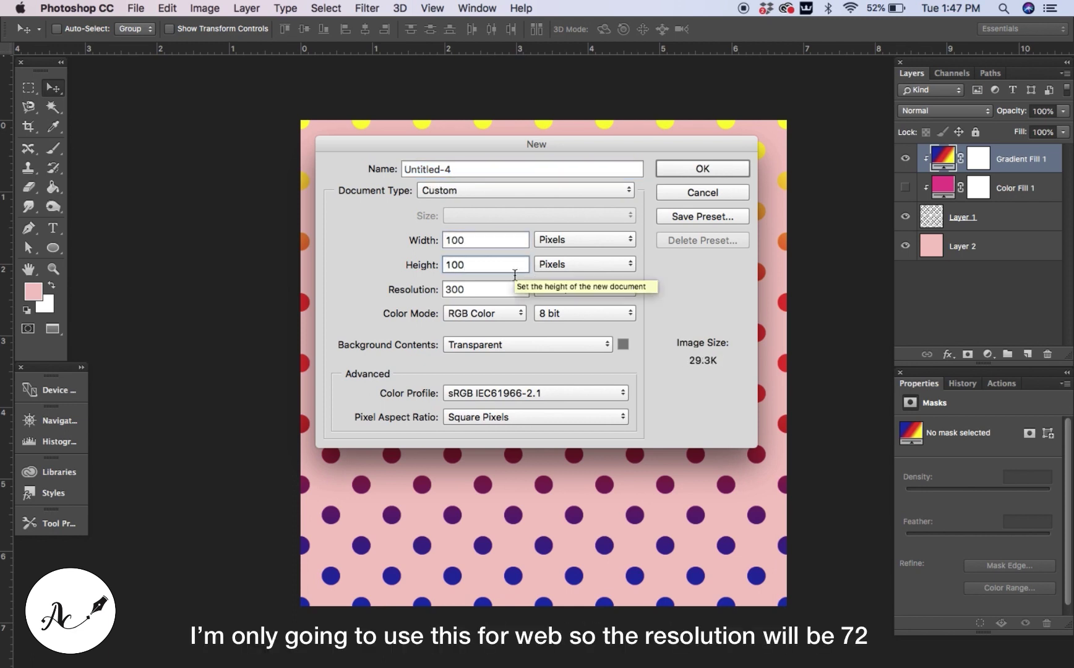
{"action": "key", "text": "Tab"}
{"action": "key", "text": "BackSpace"}
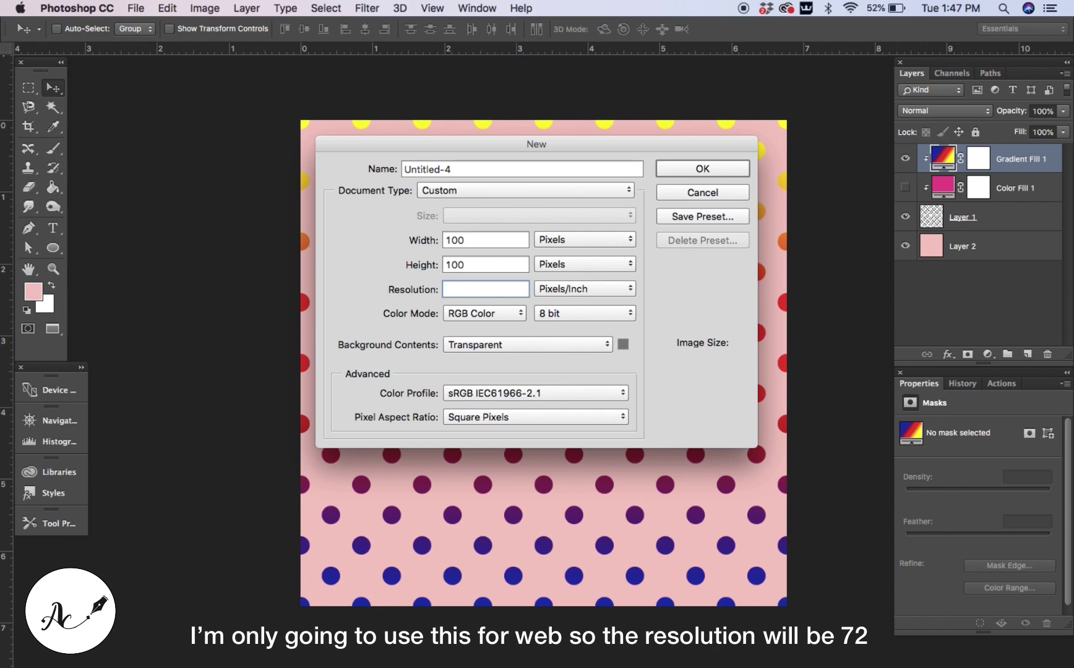
{"action": "type", "text": "7"}
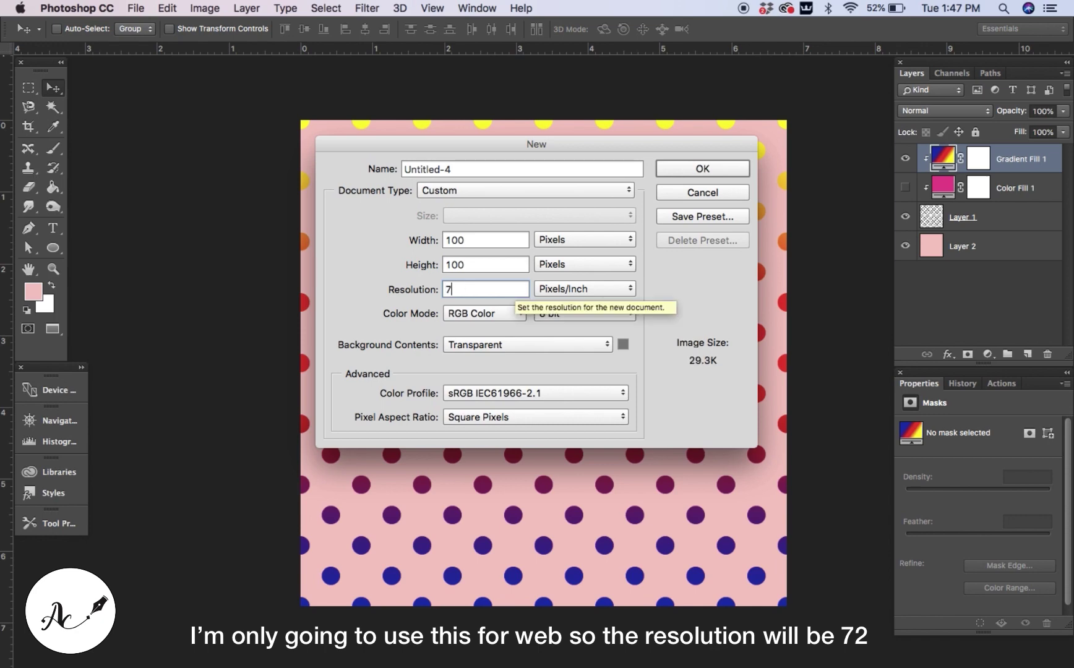
{"action": "type", "text": "2"}
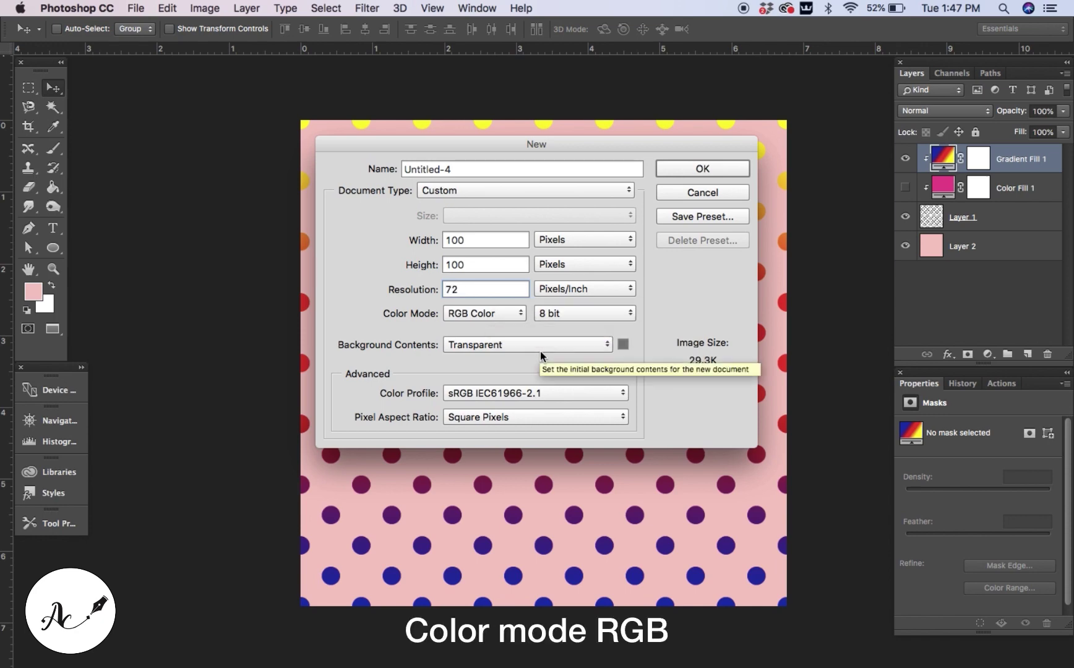
{"action": "left_click", "coordinate": [601, 351]}
{"action": "left_click", "coordinate": [584, 347]}
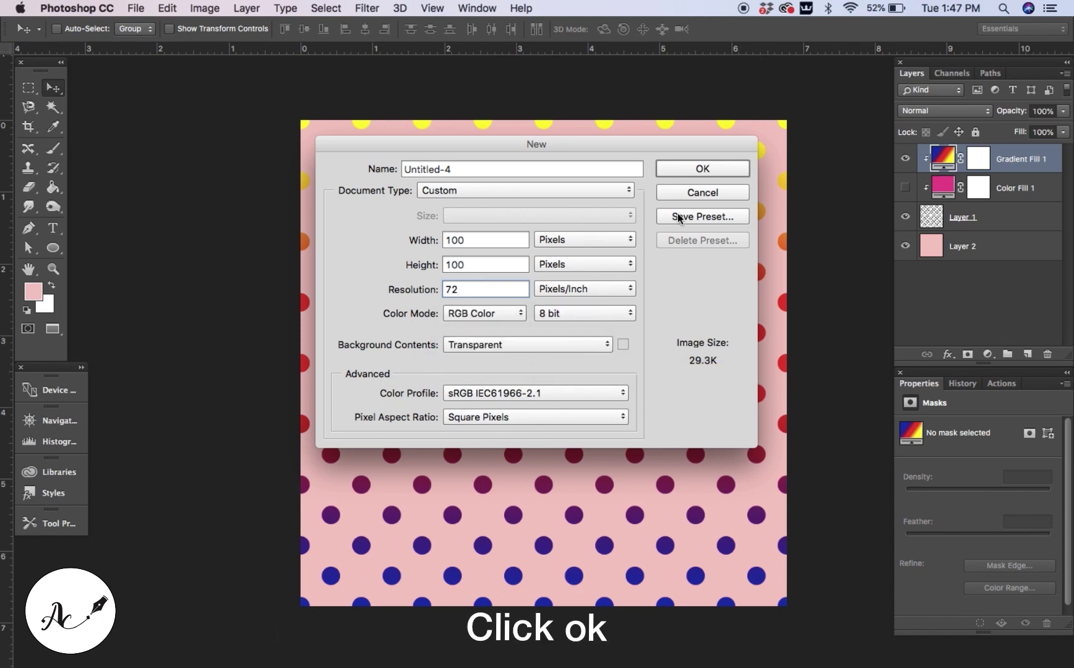
{"action": "left_click", "coordinate": [693, 175]}
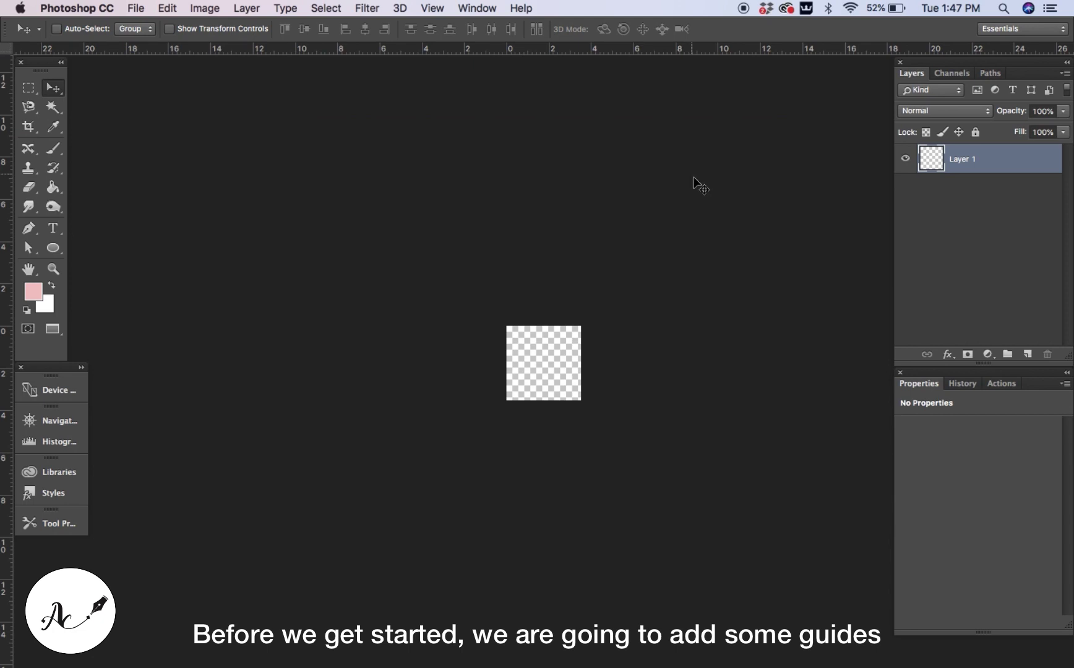
Reset the foreground and background colours to default and place a horizontal and a vertical guide through the centre of the canvas
{"action": "left_click", "coordinate": [28, 308]}
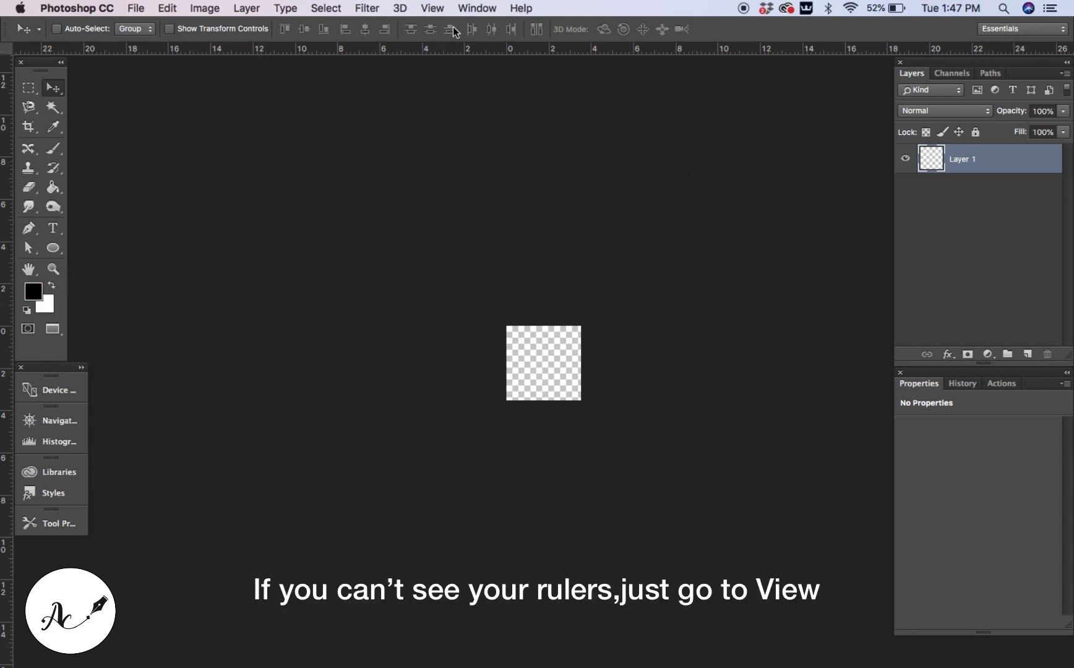
{"action": "left_click", "coordinate": [431, 9]}
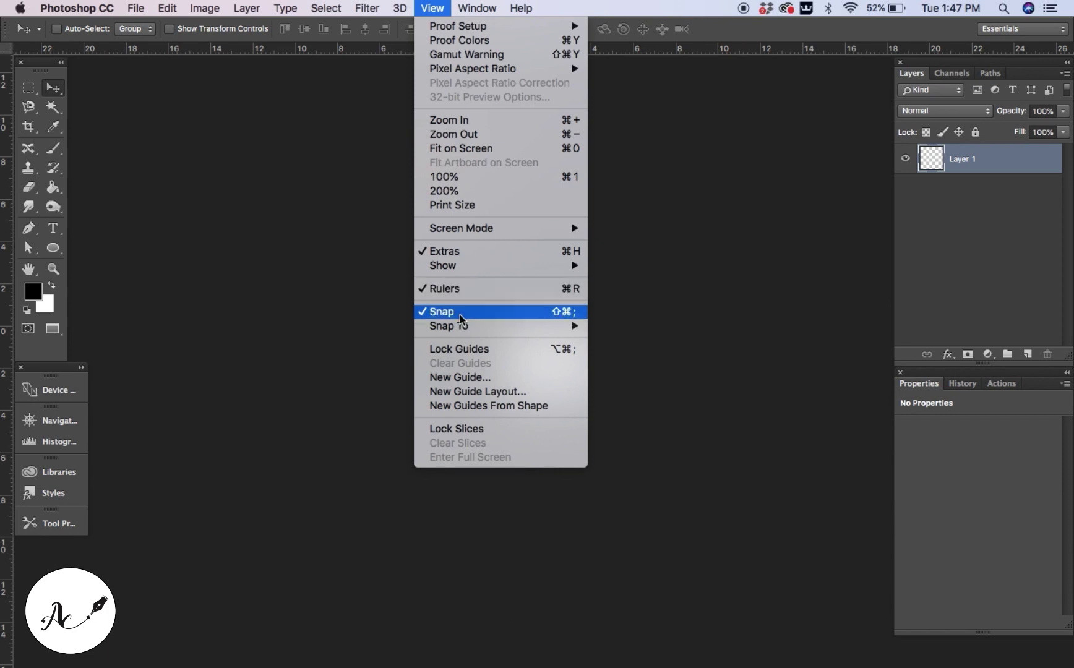
{"action": "left_click", "coordinate": [354, 281]}
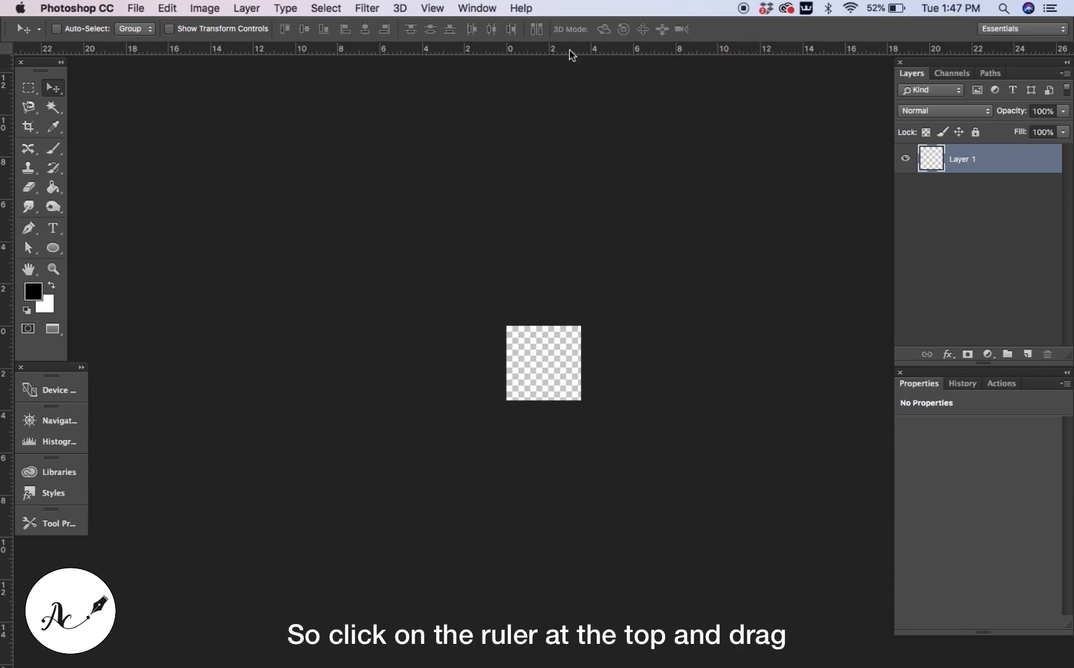
{"action": "left_click_drag", "start_coordinate": [569, 50], "coordinate": [589, 365]}
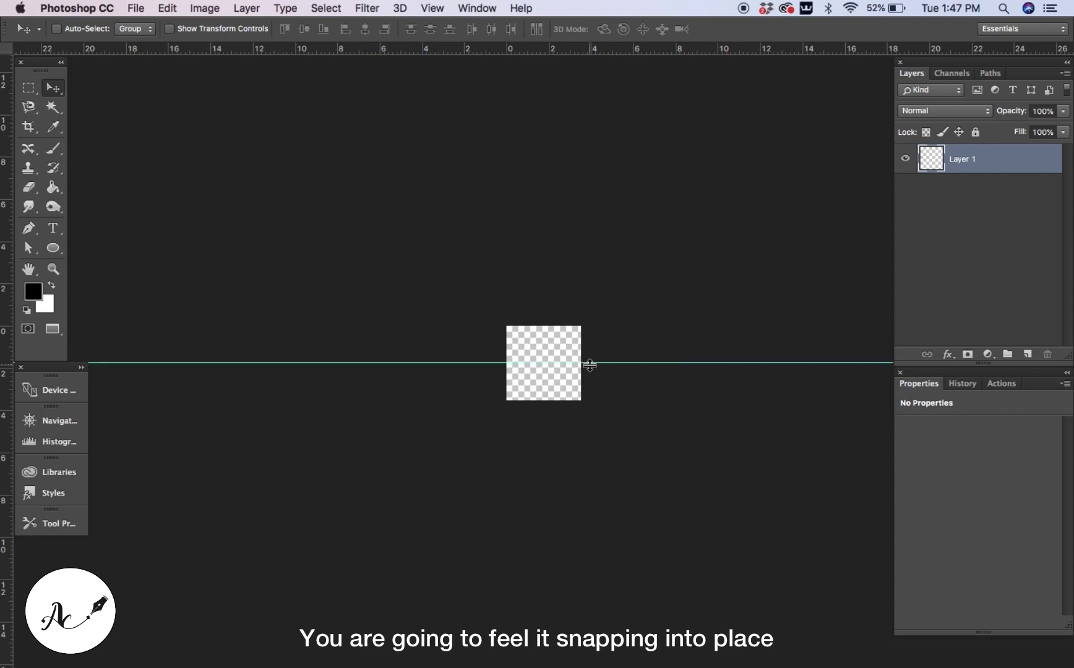
{"action": "left_click_drag", "start_coordinate": [5, 284], "coordinate": [547, 359]}
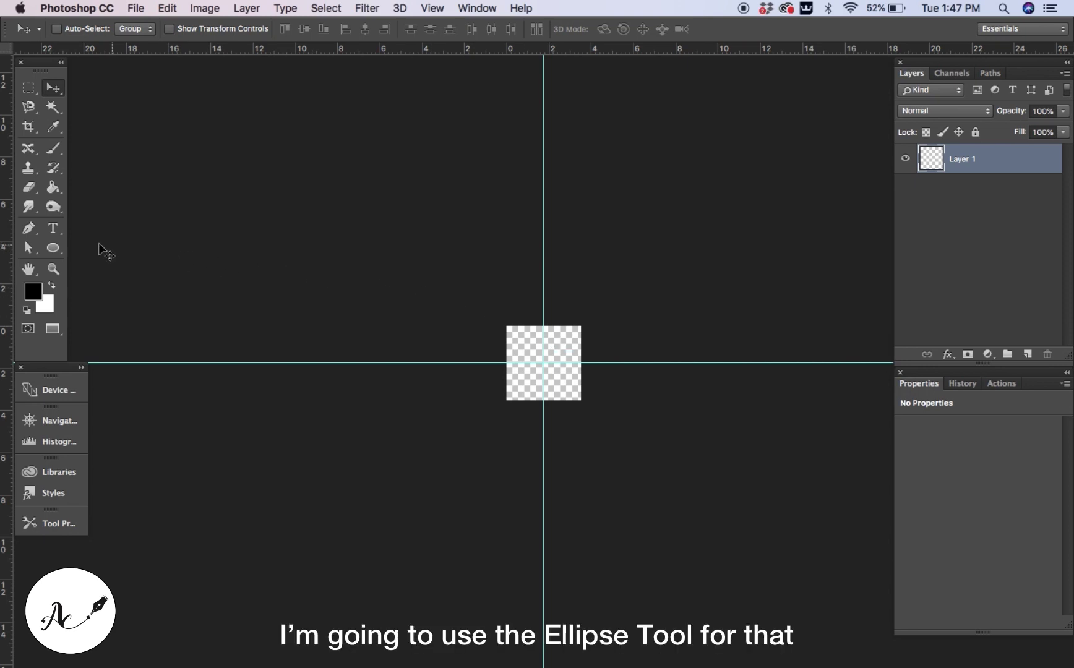
Set up the Ellipse tool in Shape mode with a black fill and no stroke
{"action": "left_click", "coordinate": [54, 247]}
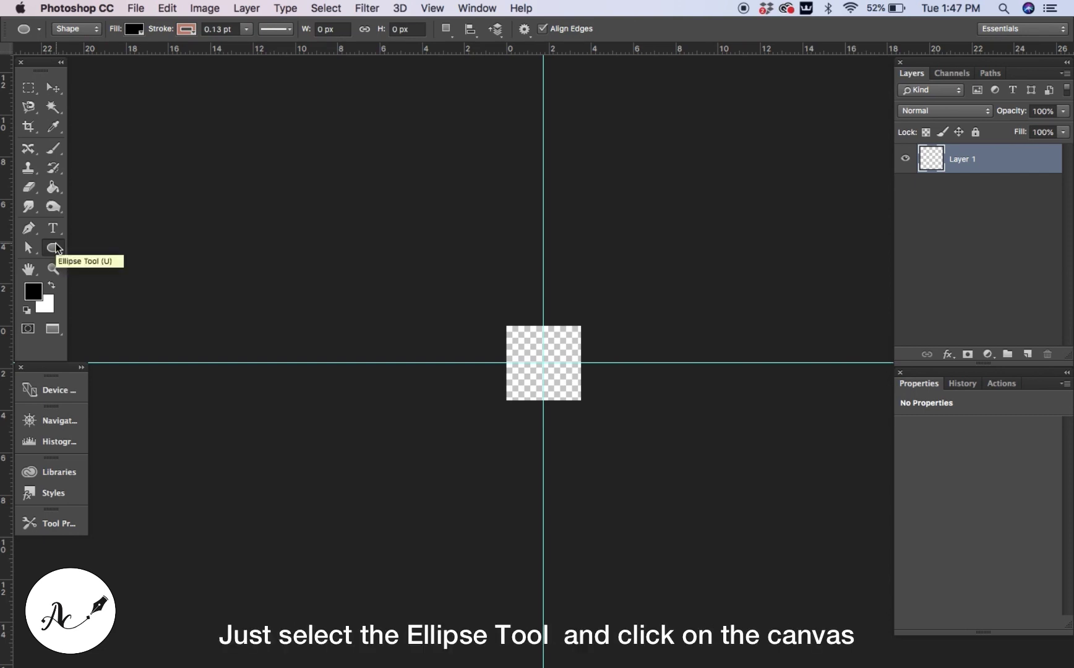
{"action": "left_click", "coordinate": [186, 29]}
{"action": "left_click", "coordinate": [128, 60]}
{"action": "left_click", "coordinate": [140, 28]}
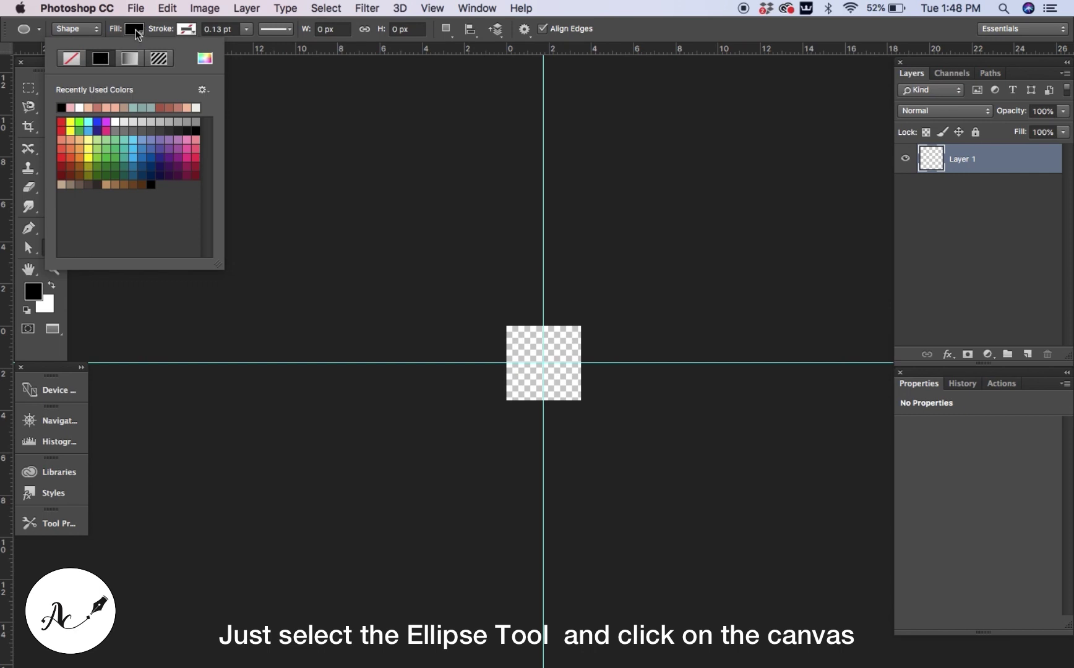
{"action": "left_click", "coordinate": [135, 29]}
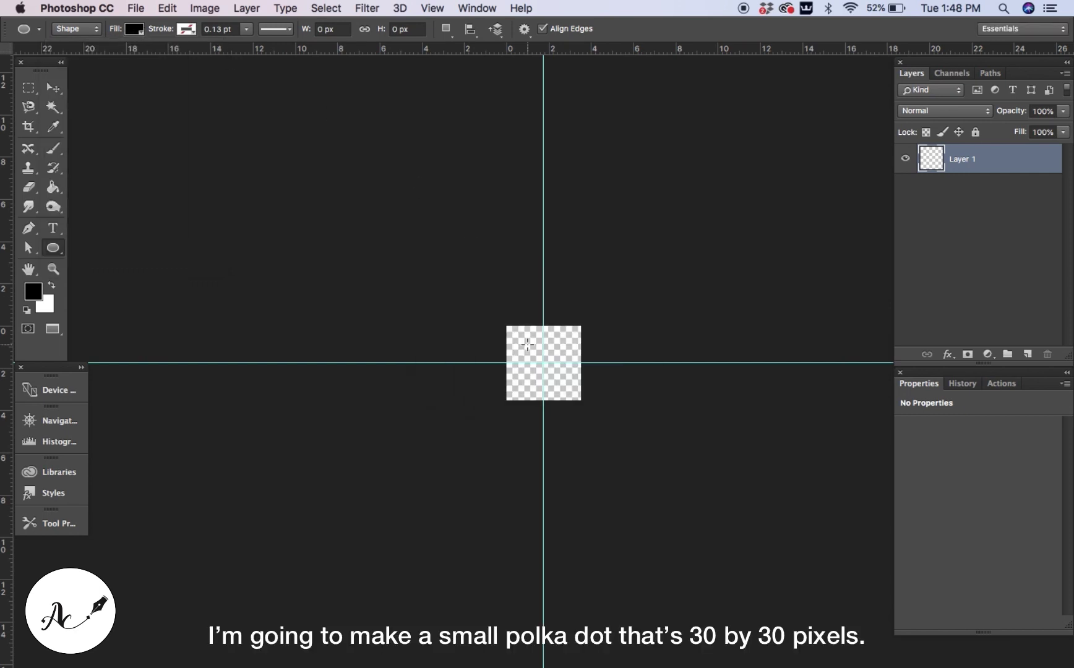
Create a 30 × 30 px circle on the canvas, drawn from its centre
{"action": "left_click", "coordinate": [527, 345]}
{"action": "left_click", "coordinate": [519, 299]}
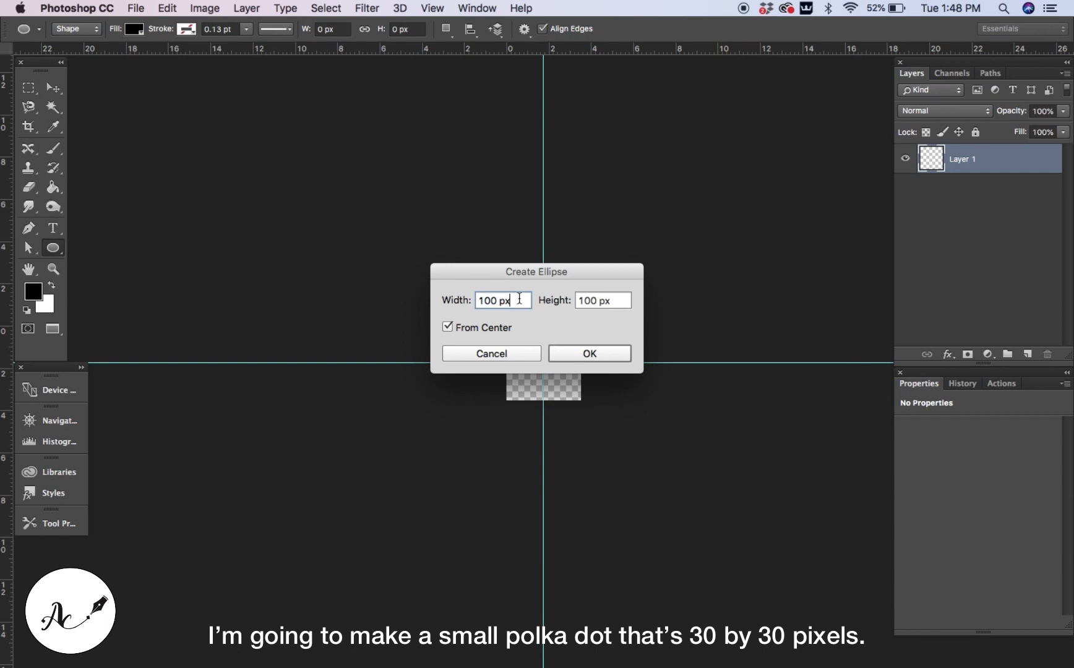
{"action": "key", "text": "BackSpace"}
{"action": "key", "text": "BackSpace"}
{"action": "key", "text": "BackSpace"}
{"action": "key", "text": "BackSpace"}
{"action": "key", "text": "BackSpace"}
{"action": "key", "text": "BackSpace"}
{"action": "type", "text": "30"}
{"action": "left_click", "coordinate": [592, 300]}
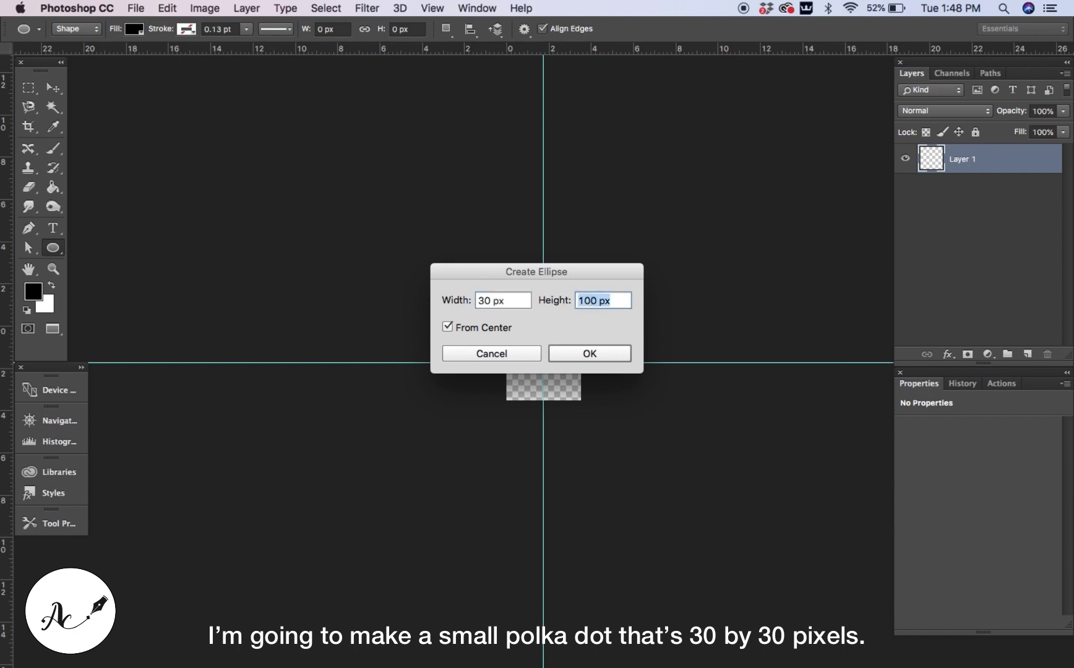
{"action": "type", "text": "30"}
{"action": "left_click", "coordinate": [594, 354]}
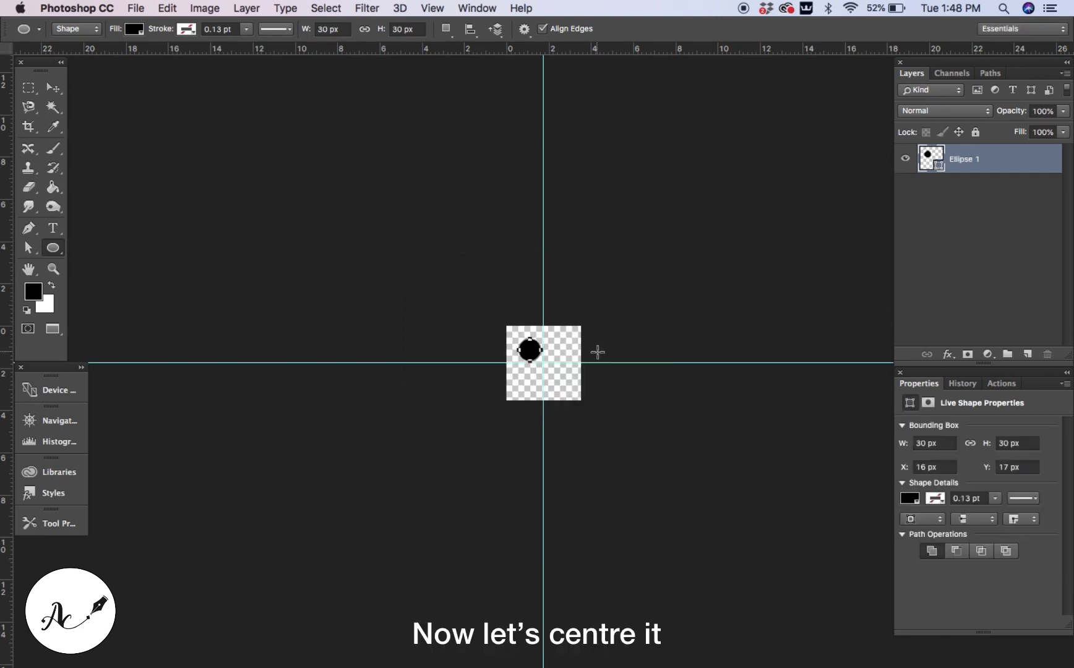
Move the dot onto the intersection of the guides at the canvas centre and duplicate its layer
{"action": "left_click", "coordinate": [53, 88]}
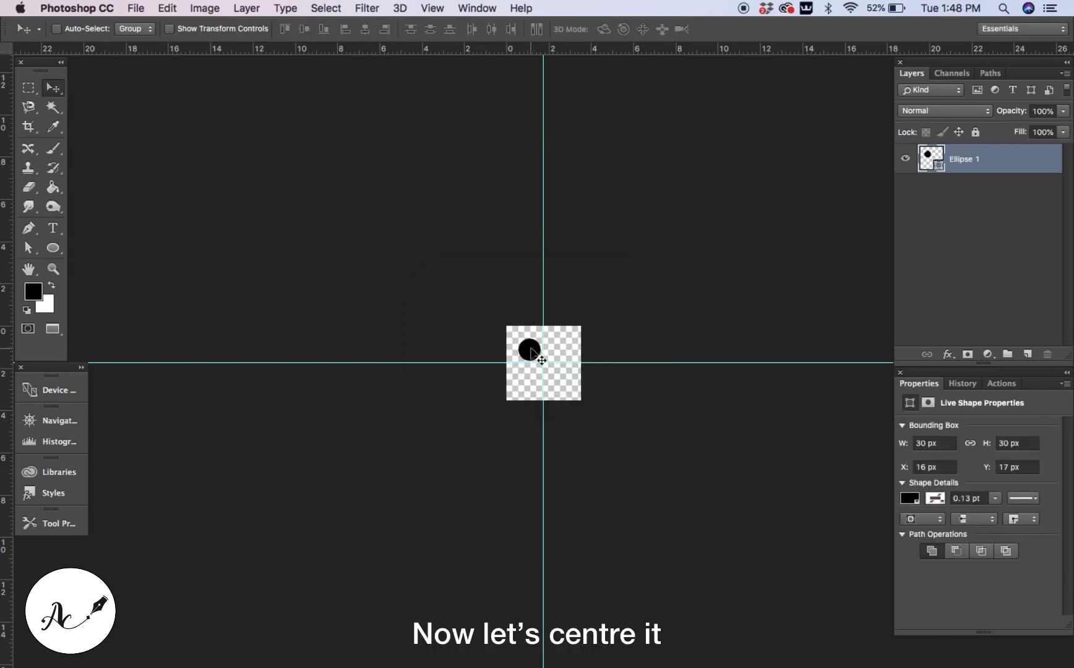
{"action": "left_click_drag", "start_coordinate": [531, 347], "coordinate": [545, 362]}
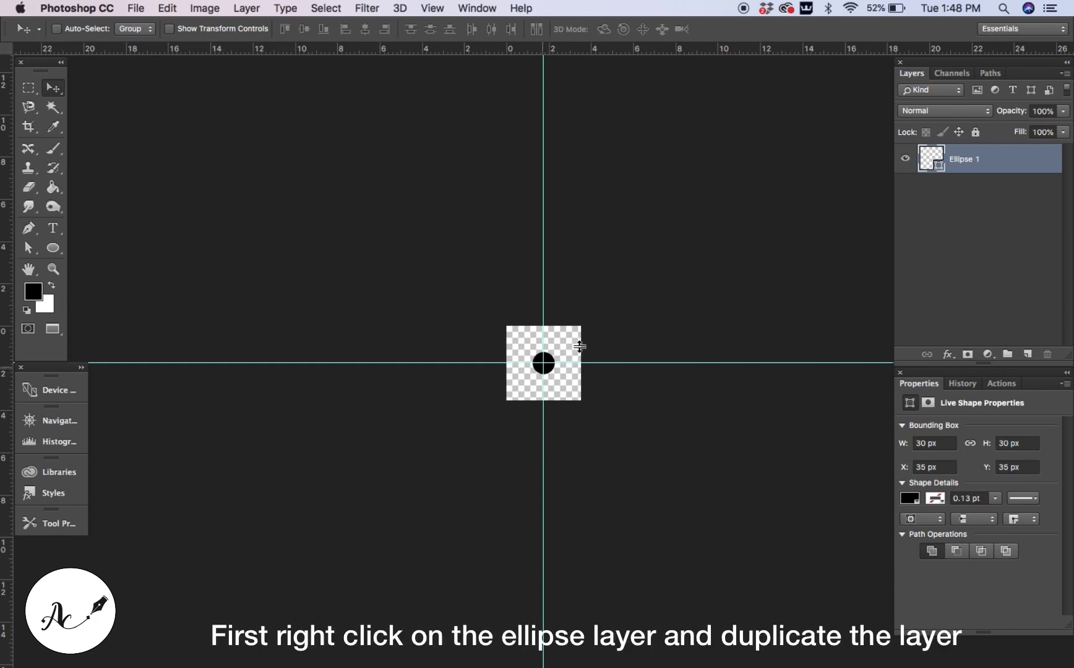
{"action": "double_click", "coordinate": [982, 159]}
{"action": "right_click", "coordinate": [1004, 160]}
{"action": "left_click", "coordinate": [901, 103]}
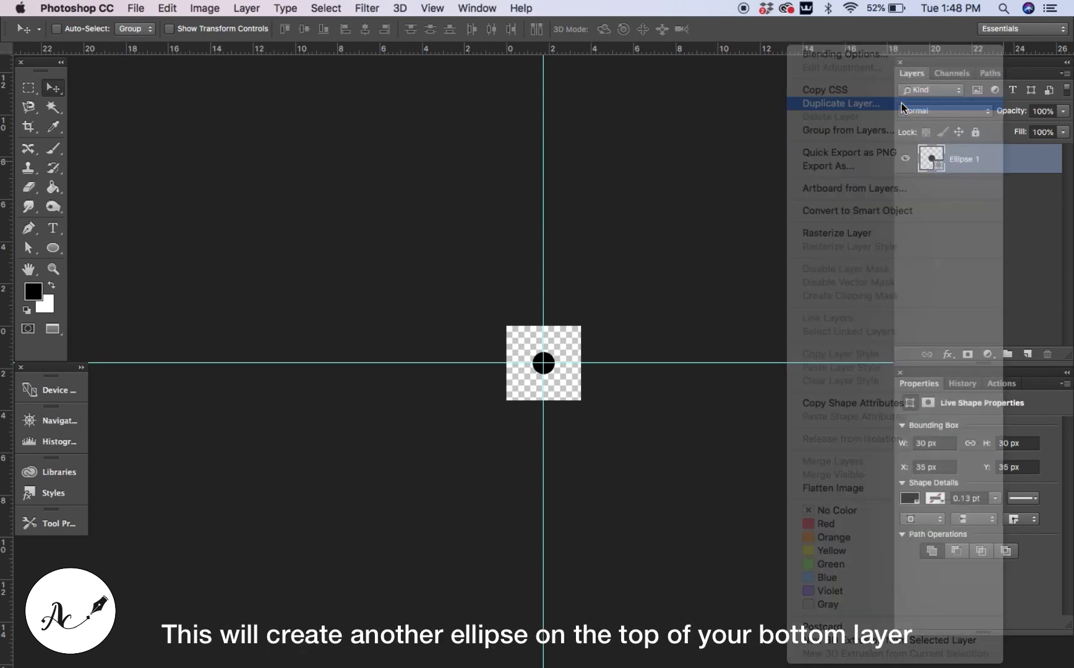
{"action": "left_click", "coordinate": [703, 250]}
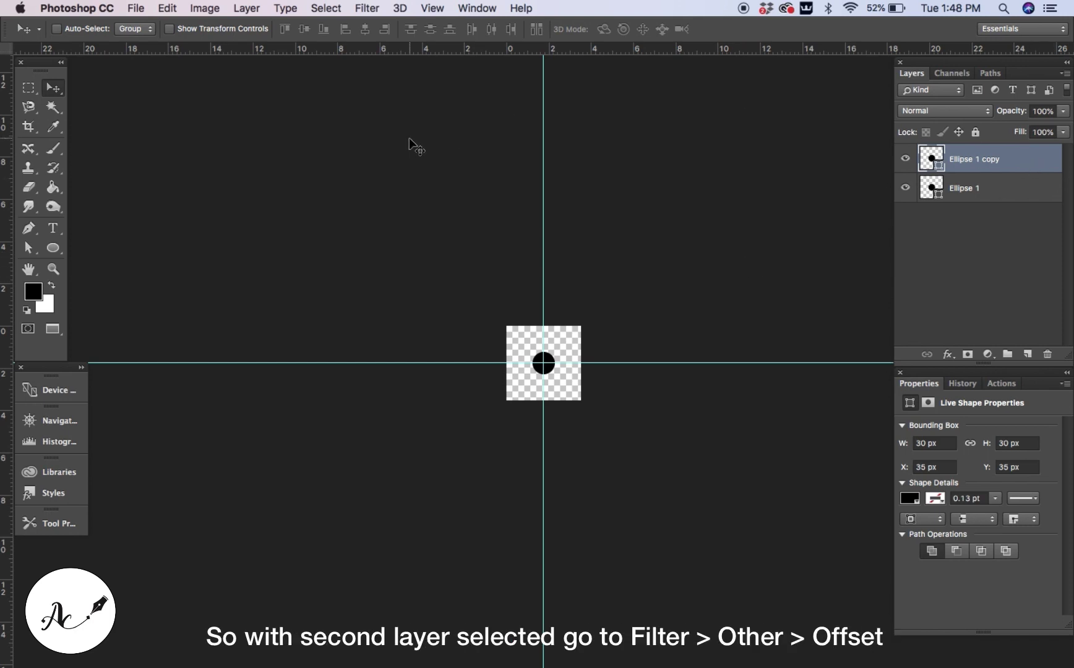
Apply the Offset filter to the duplicated ellipse as a smart object, with +50 pixels right, +50 pixels down and Wrap Around
{"action": "left_click", "coordinate": [367, 8]}
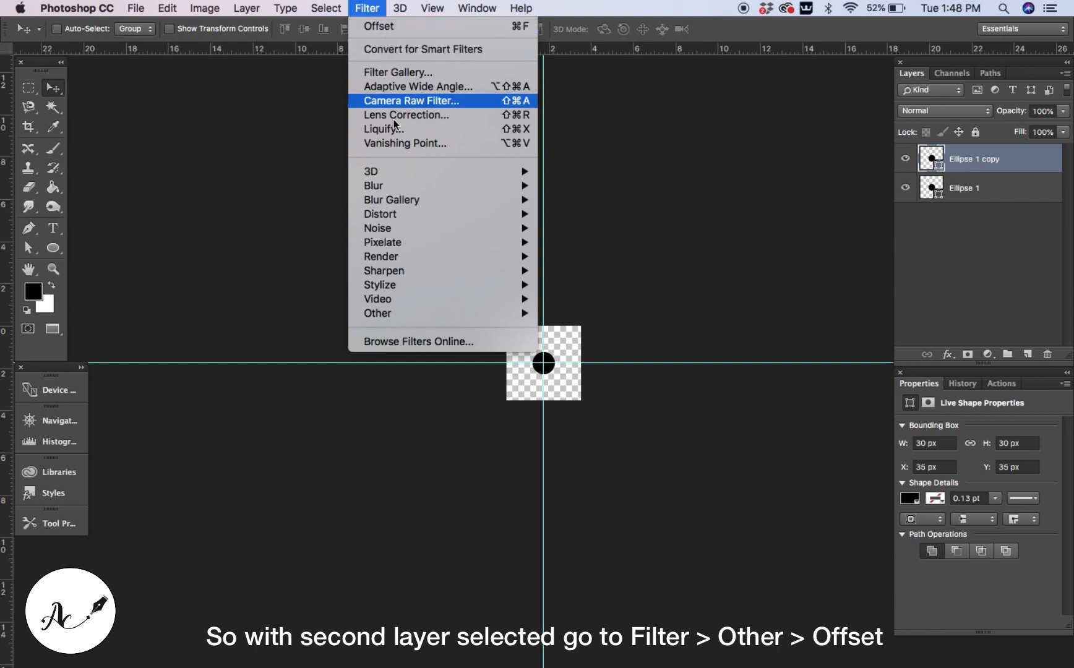
{"action": "mouse_move", "coordinate": [517, 314]}
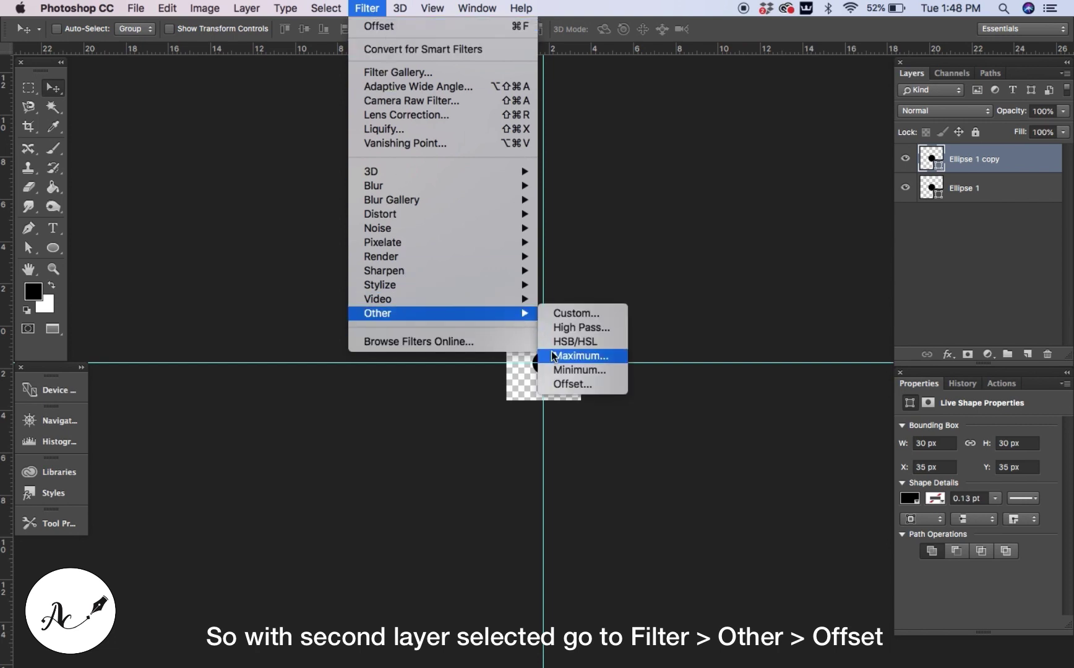
{"action": "left_click", "coordinate": [558, 384]}
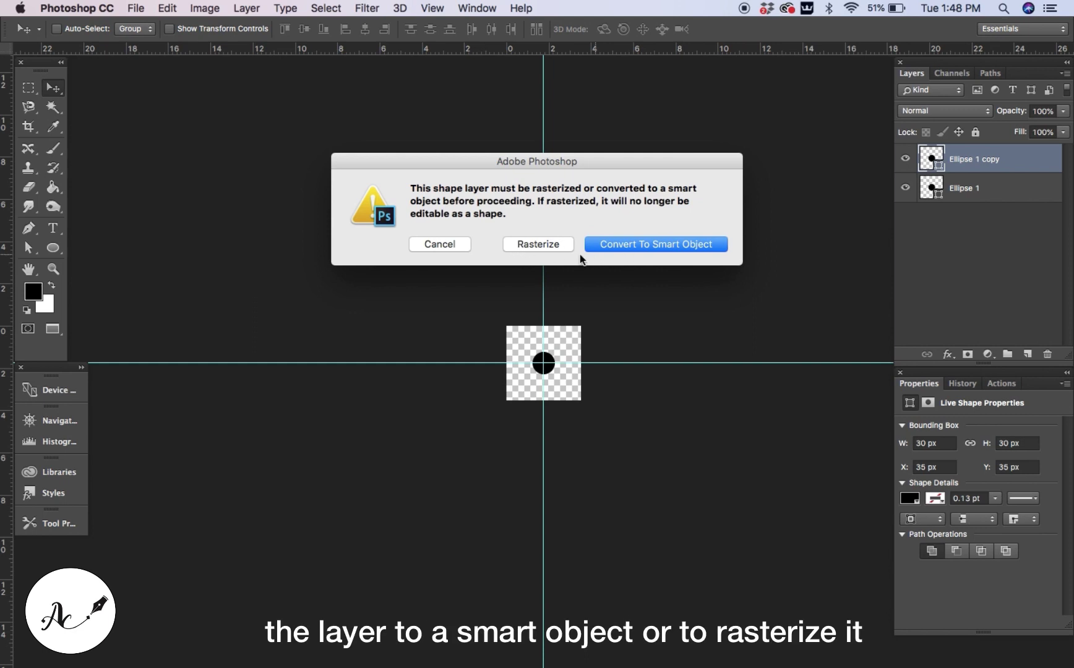
{"action": "left_click", "coordinate": [627, 245]}
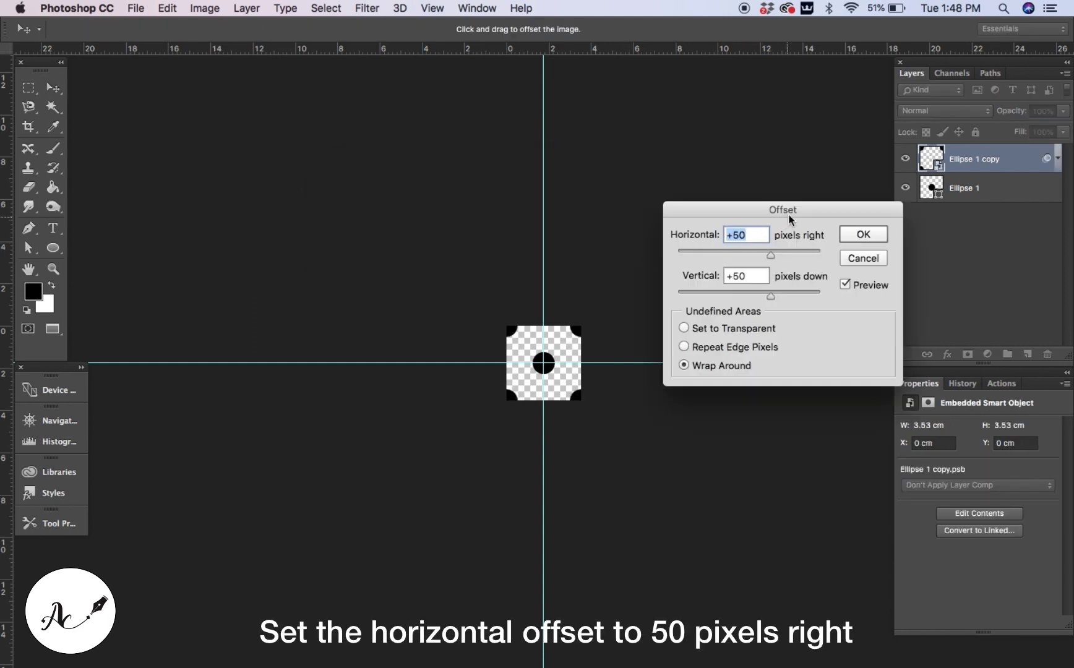
{"action": "left_click_drag", "start_coordinate": [793, 214], "coordinate": [634, 194]}
{"action": "left_click", "coordinate": [687, 193]}
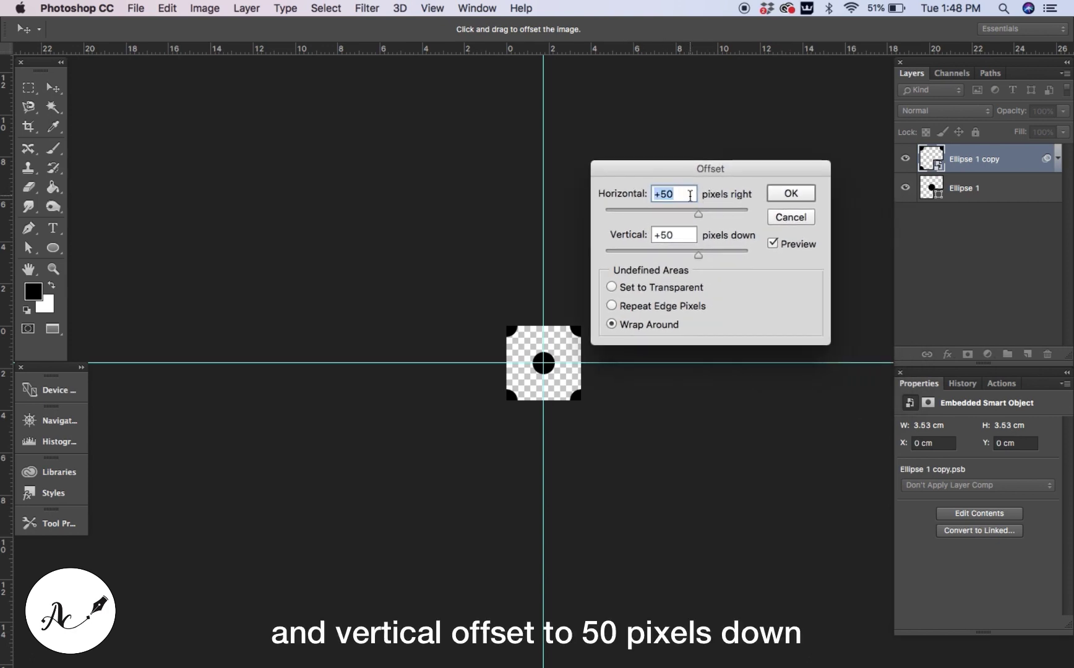
{"action": "left_click", "coordinate": [689, 195]}
{"action": "left_click_drag", "start_coordinate": [687, 235], "coordinate": [646, 235]}
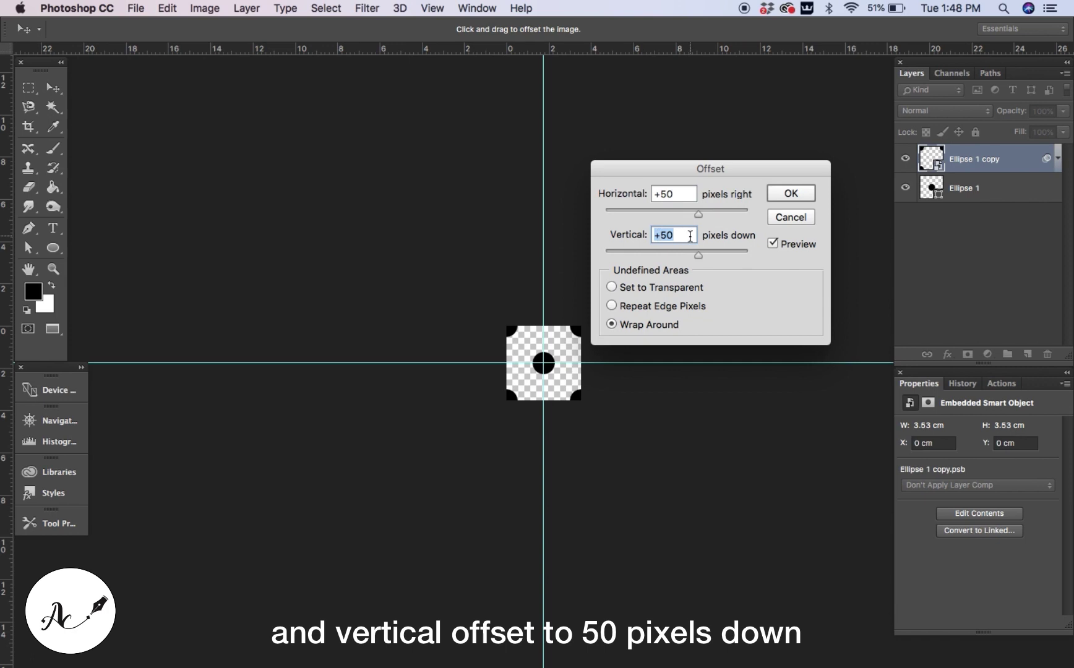
{"action": "left_click", "coordinate": [691, 237]}
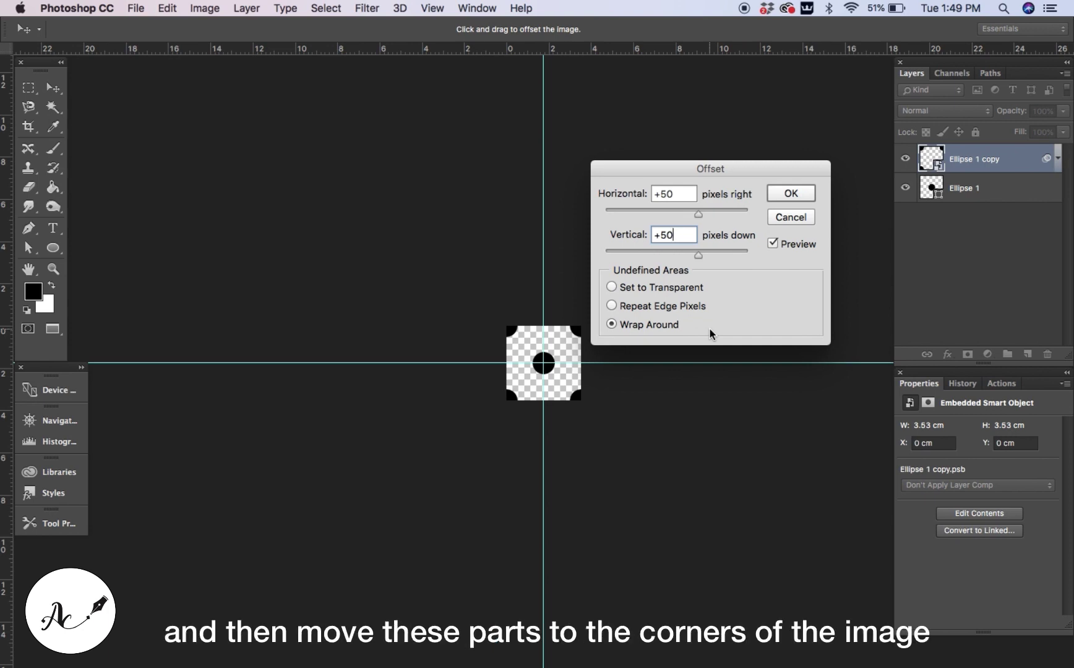
{"action": "left_click", "coordinate": [681, 193]}
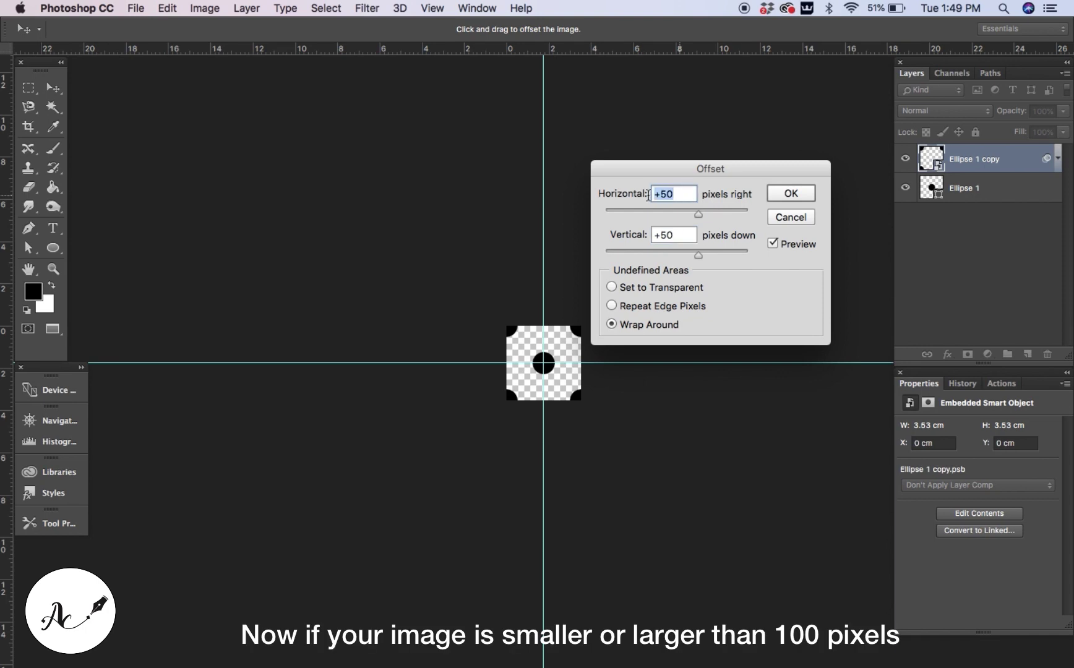
{"action": "left_click", "coordinate": [678, 195]}
{"action": "double_click", "coordinate": [677, 195]}
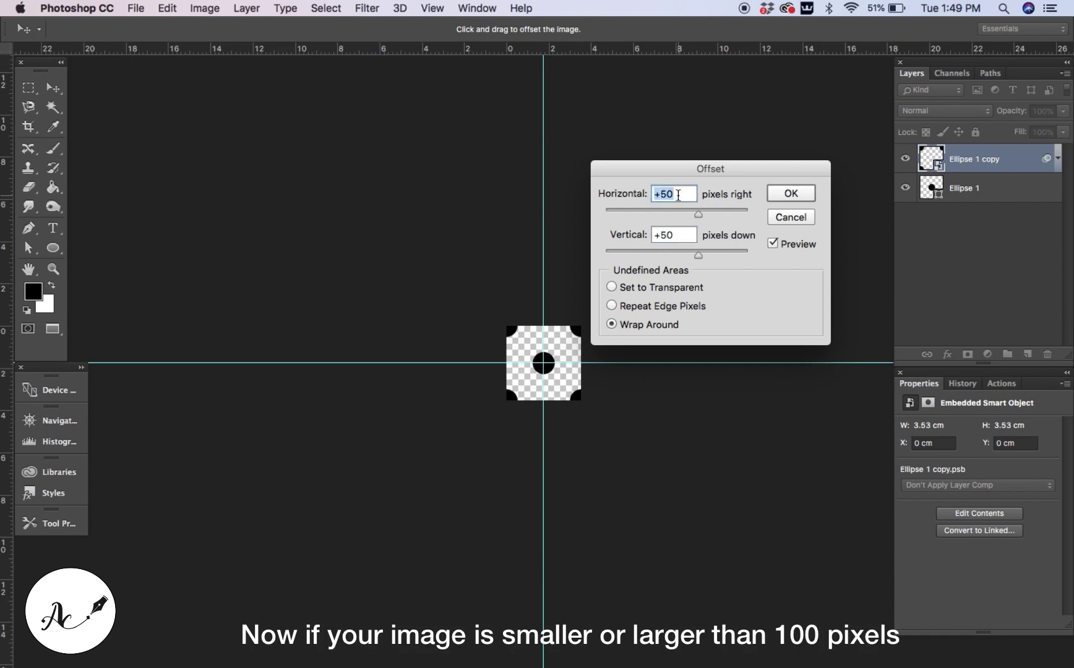
{"action": "left_click", "coordinate": [680, 234]}
{"action": "left_click", "coordinate": [680, 234]}
{"action": "double_click", "coordinate": [680, 234]}
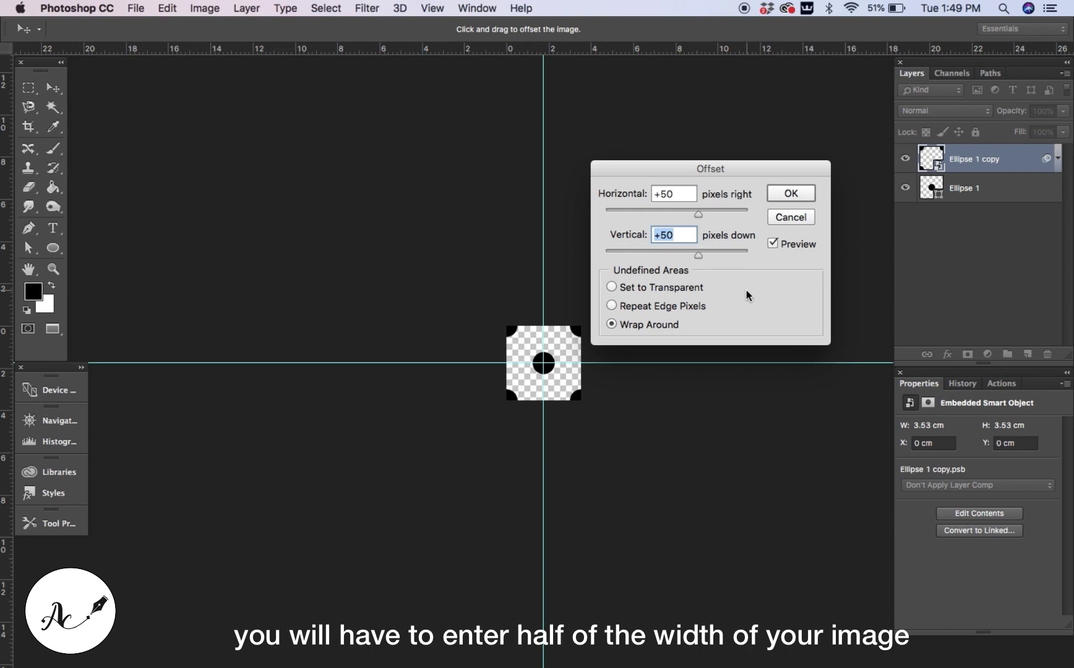
Preview the offset with undefined areas set to transparent, and apply it with Wrap Around
{"action": "left_click", "coordinate": [611, 287]}
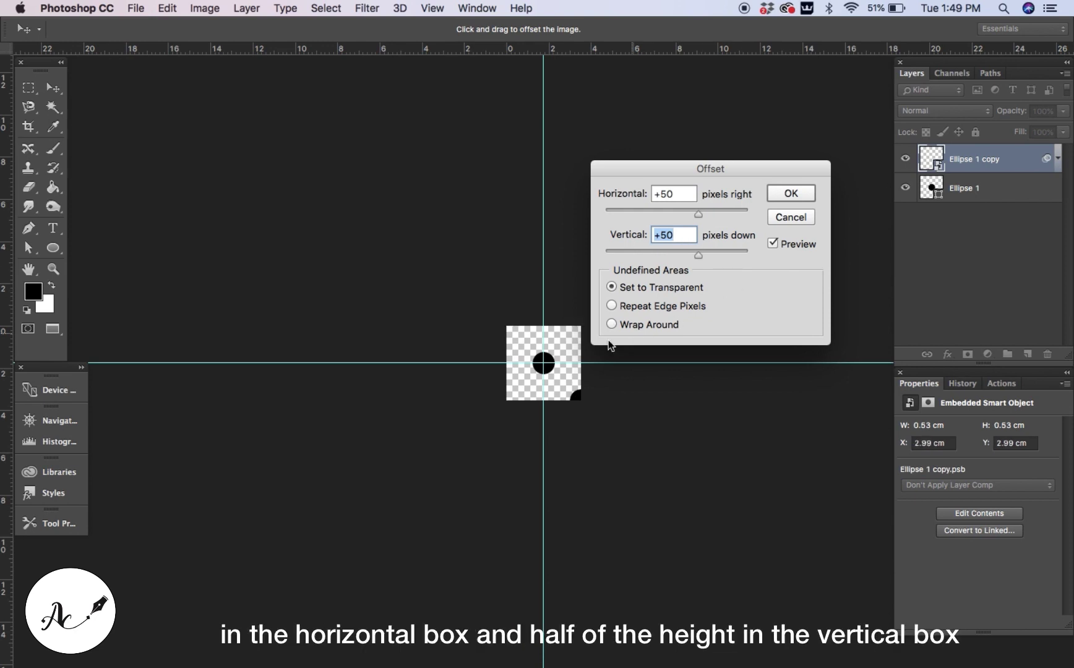
{"action": "left_click", "coordinate": [610, 324]}
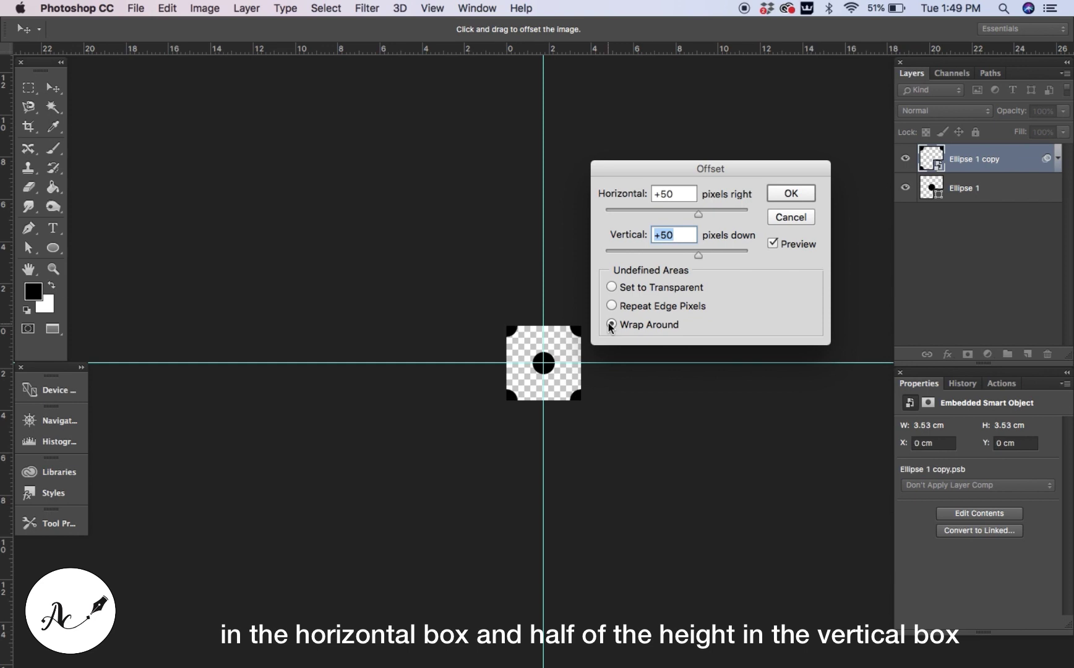
{"action": "left_click", "coordinate": [783, 195]}
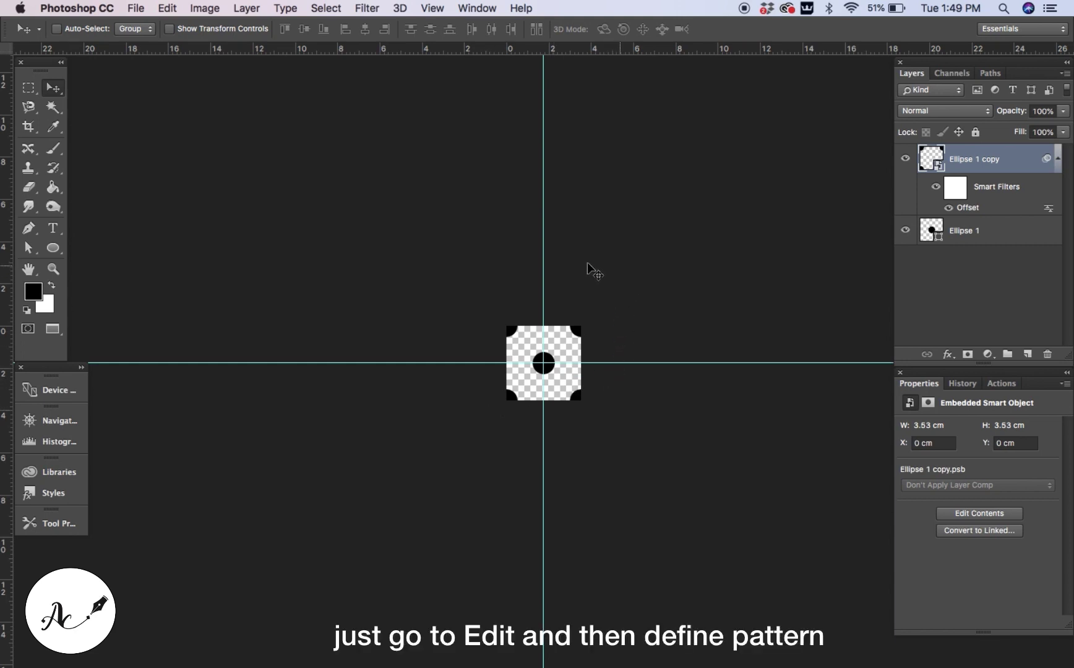
Define the dot tile as a pattern named "polka dots"
{"action": "left_click", "coordinate": [167, 8]}
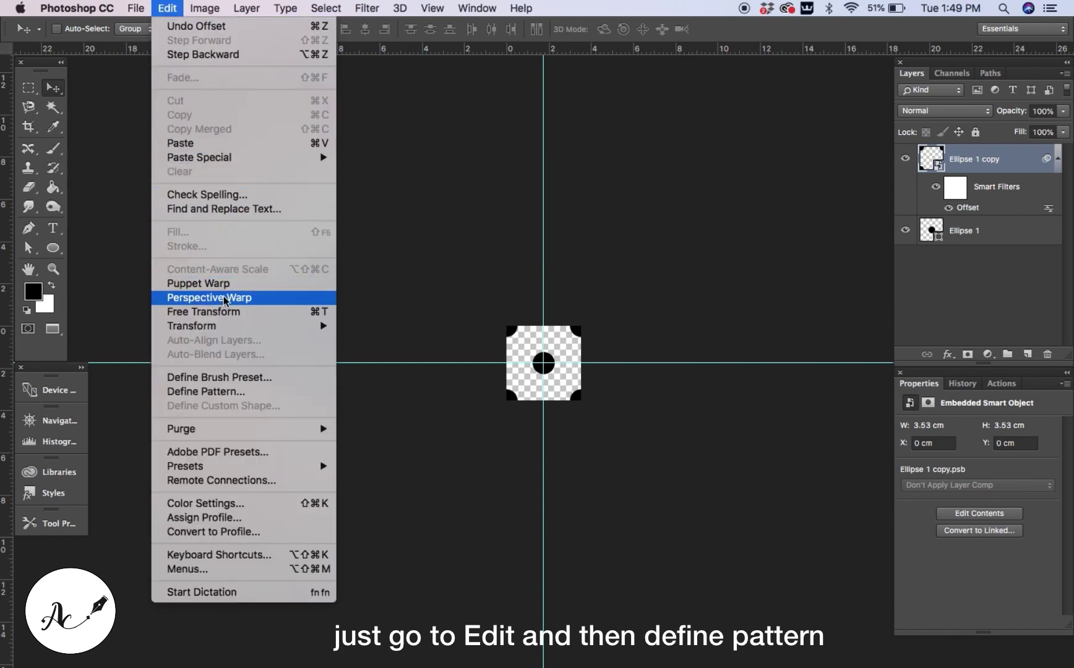
{"action": "left_click", "coordinate": [229, 393]}
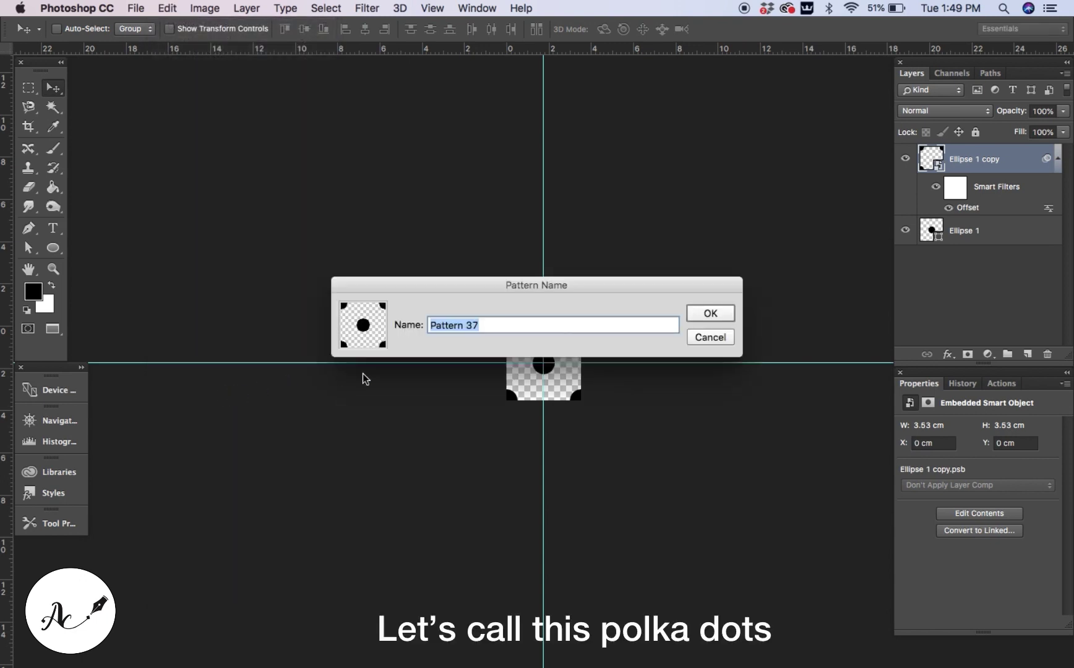
{"action": "key", "text": "BackSpace"}
{"action": "type", "text": "p"}
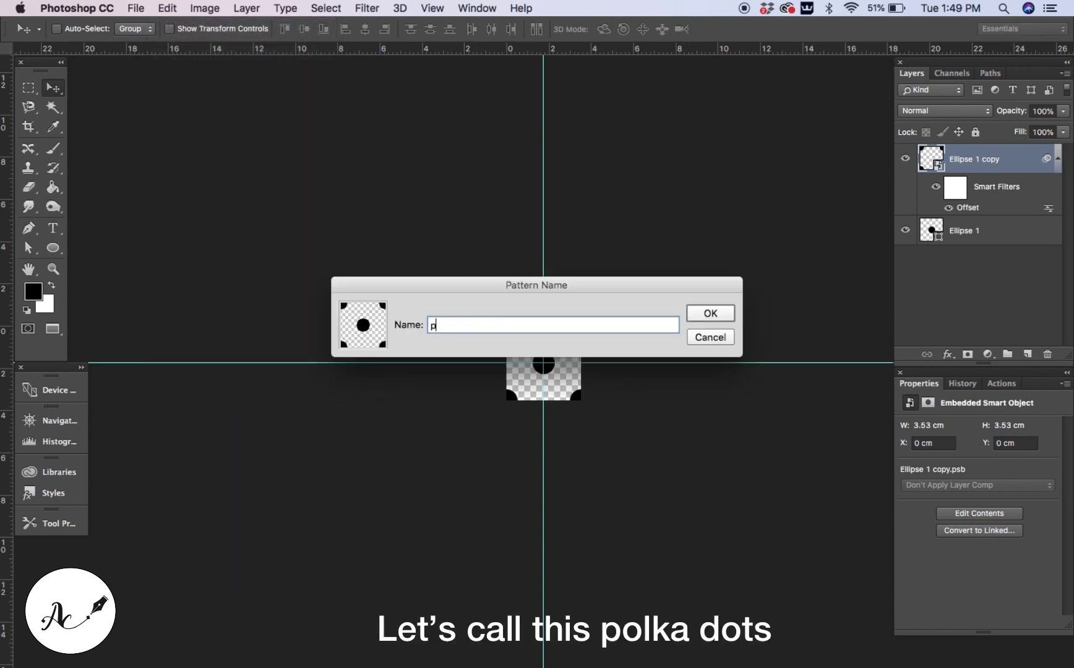
{"action": "type", "text": "olka do"}
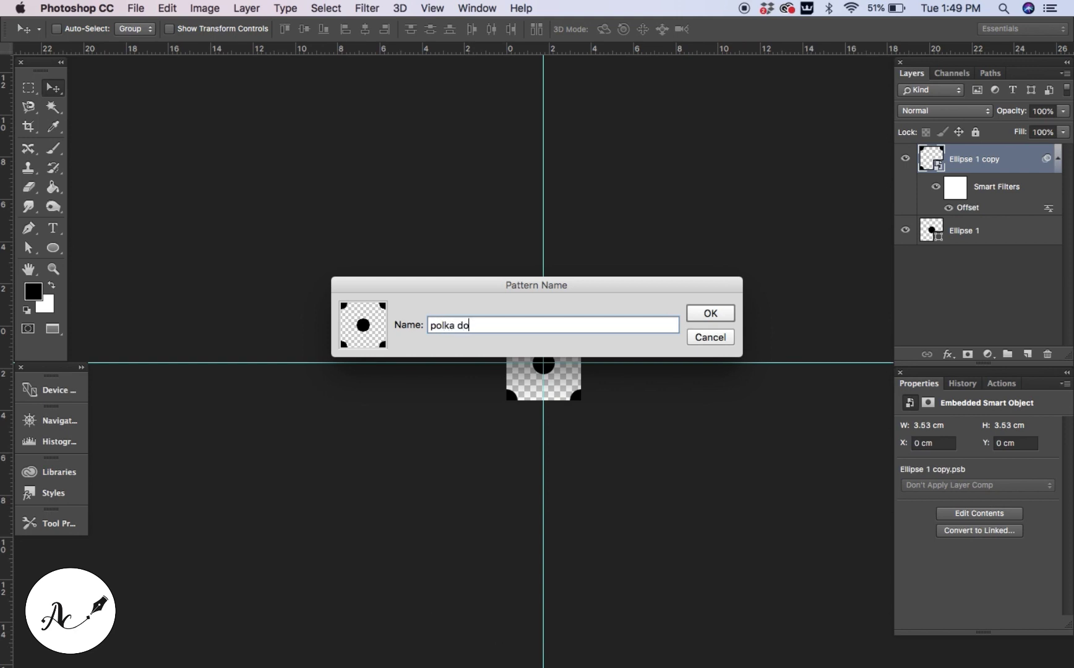
{"action": "type", "text": "y"}
{"action": "key", "text": "BackSpace"}
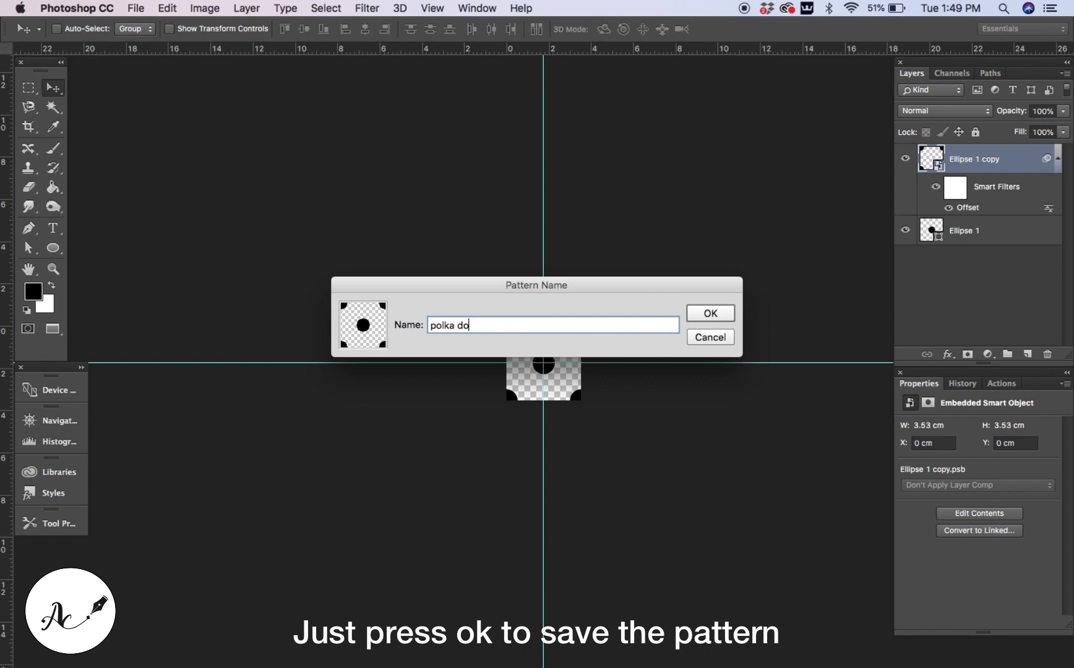
{"action": "type", "text": "ts"}
{"action": "left_click", "coordinate": [709, 314]}
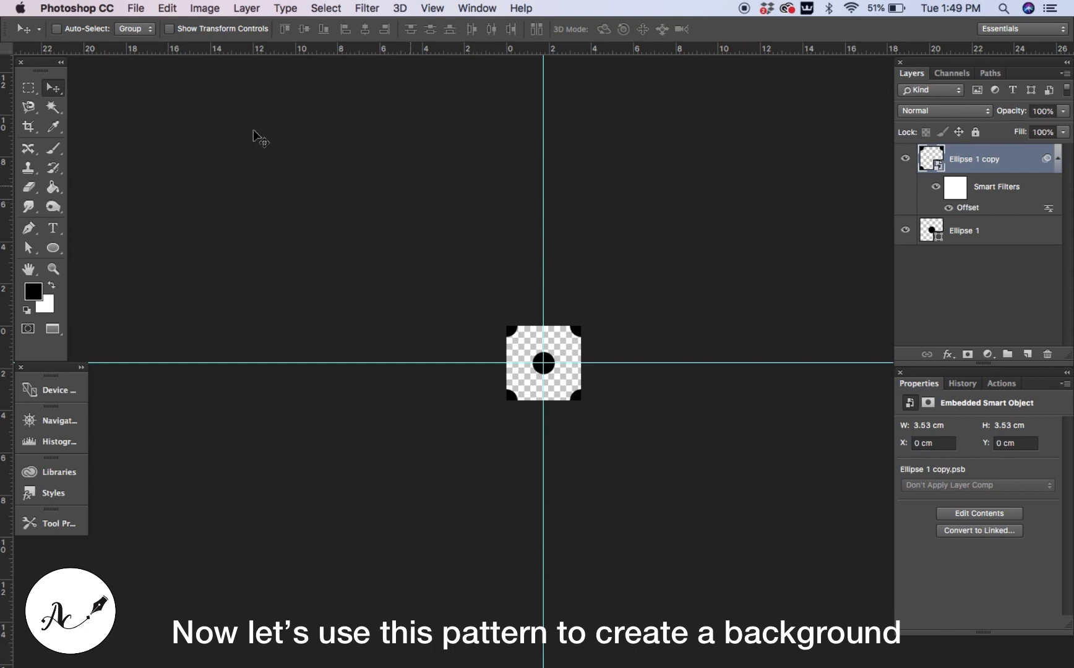
Create a new 800 × 800 pixel document with a transparent background
{"action": "left_click", "coordinate": [136, 8]}
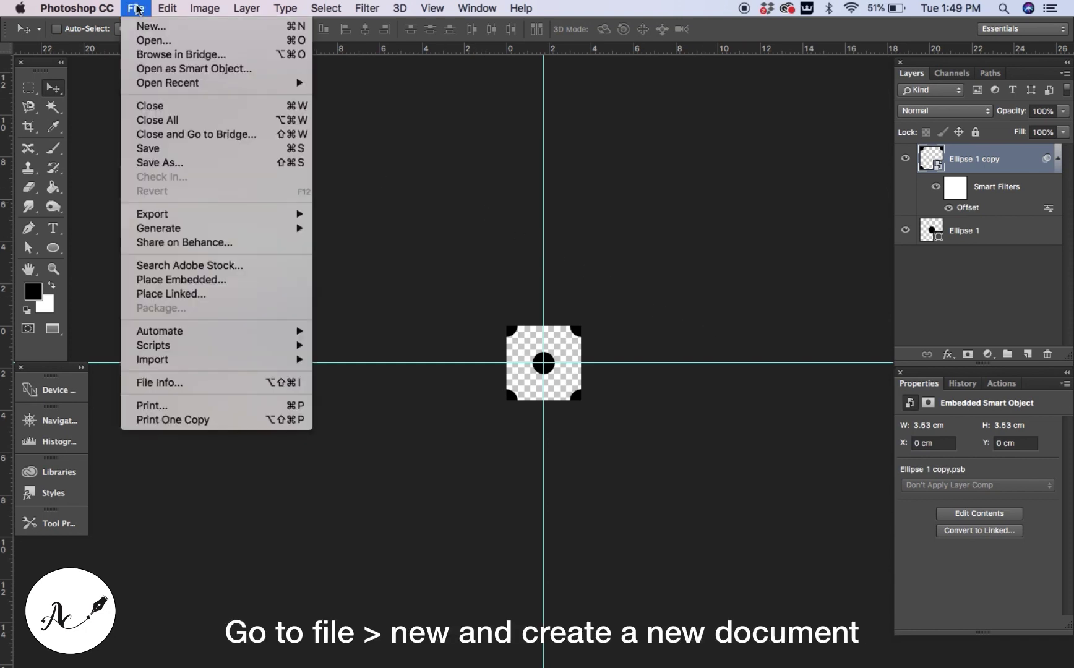
{"action": "left_click", "coordinate": [152, 30]}
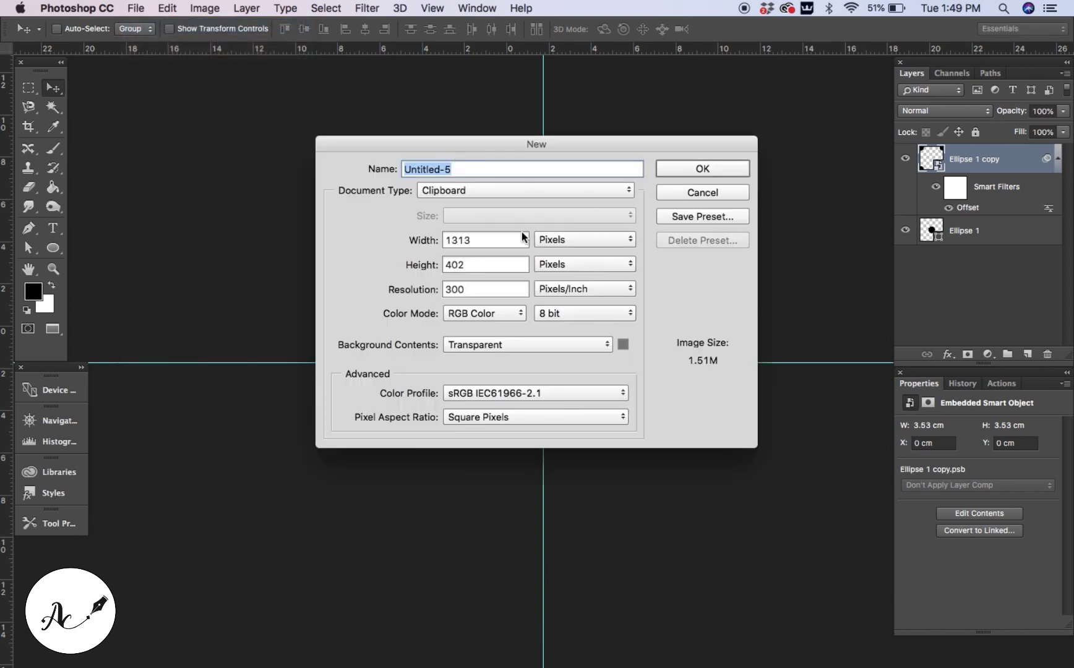
{"action": "double_click", "coordinate": [514, 235]}
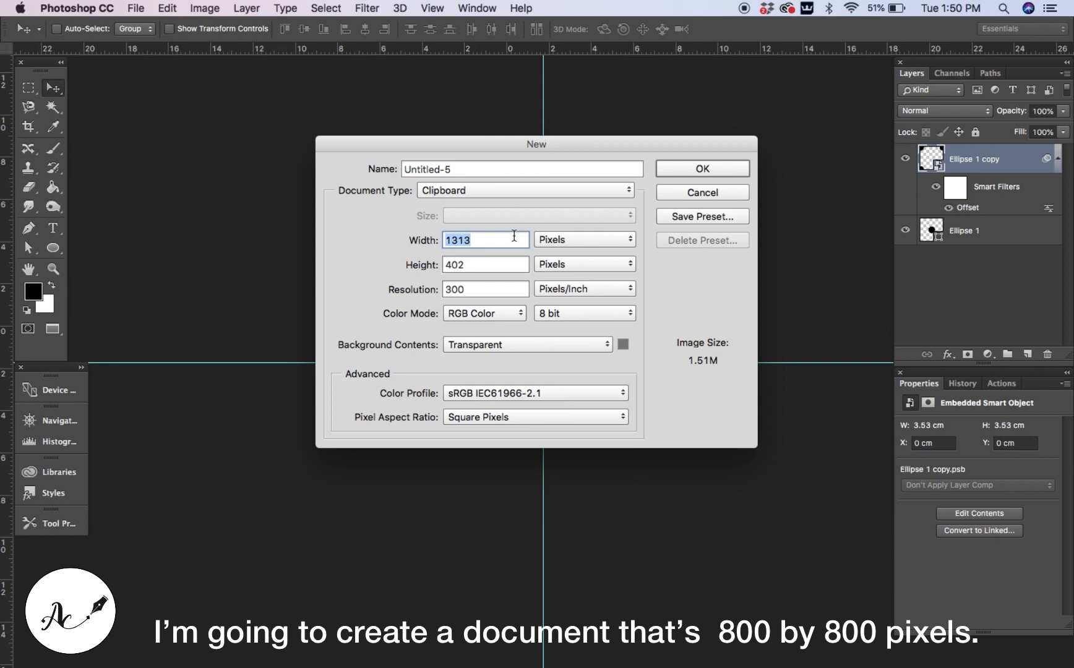
{"action": "key", "text": "BackSpace"}
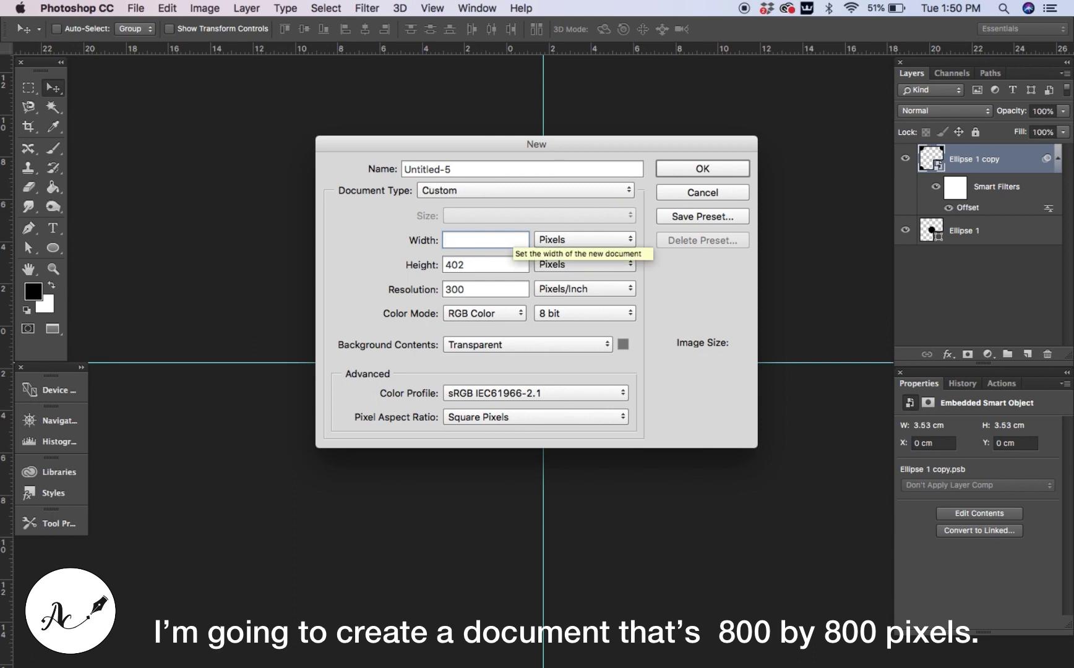
{"action": "type", "text": "800"}
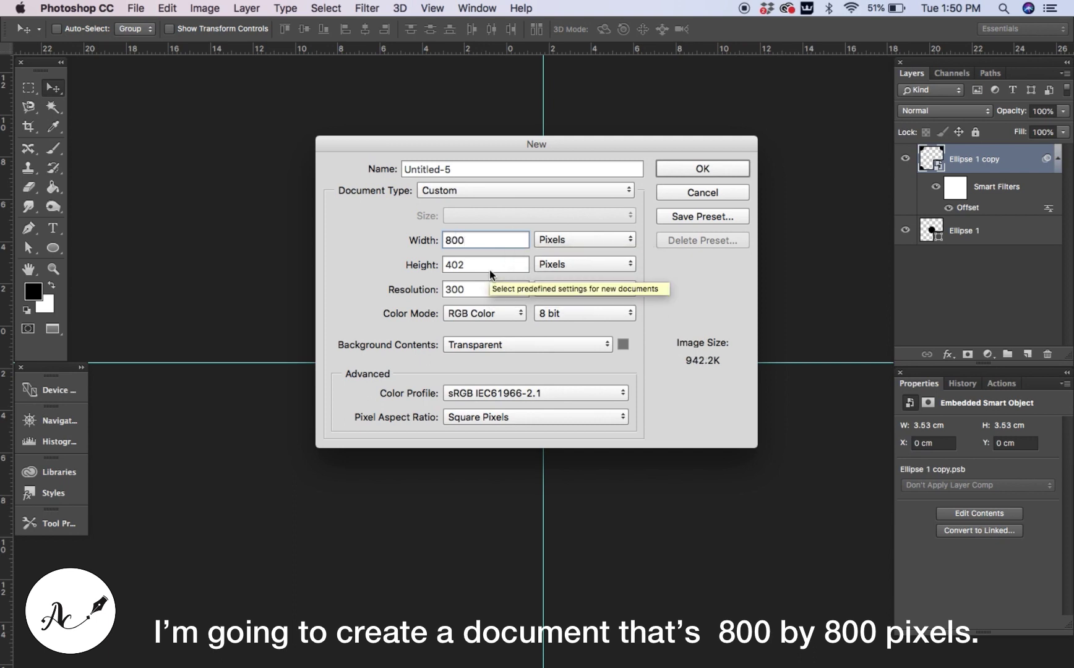
{"action": "double_click", "coordinate": [494, 266]}
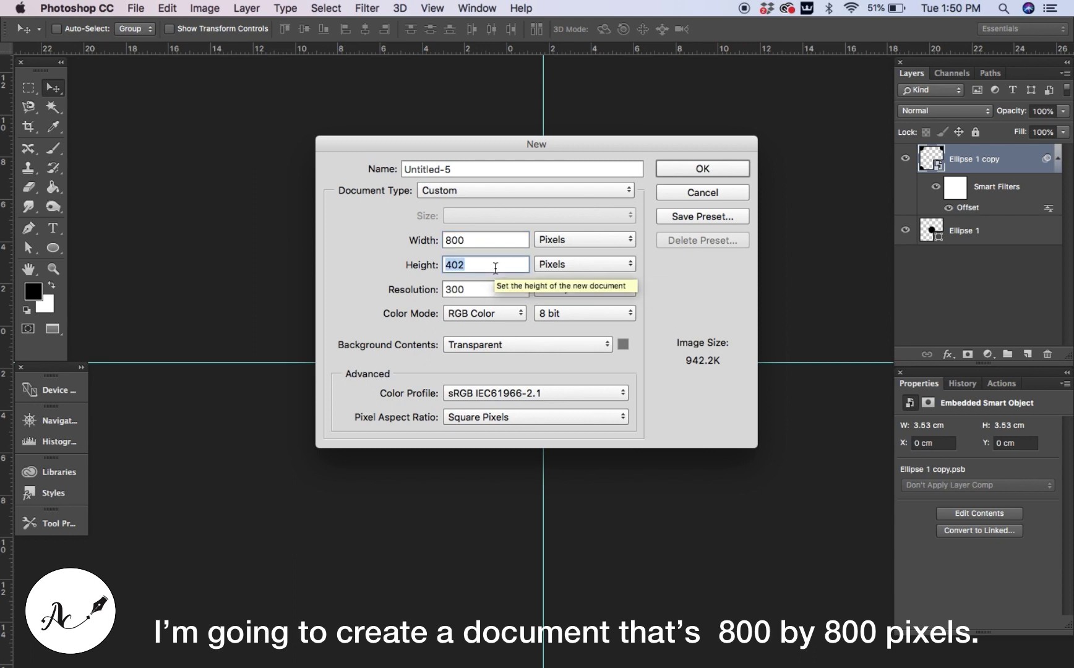
{"action": "key", "text": "BackSpace"}
{"action": "type", "text": "800"}
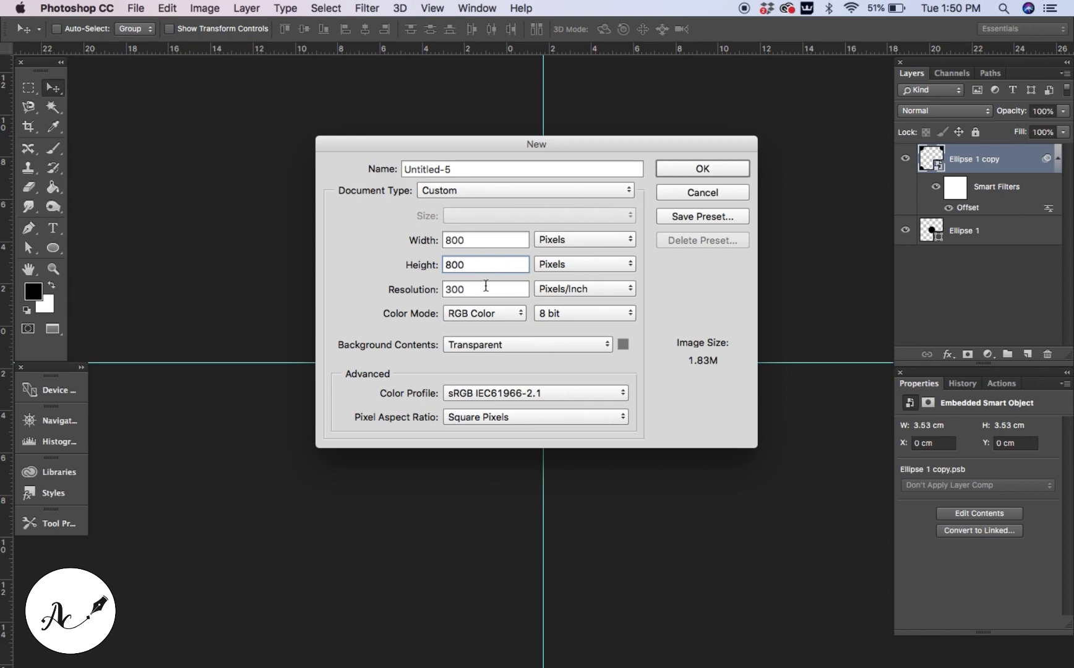
{"action": "left_click", "coordinate": [697, 175]}
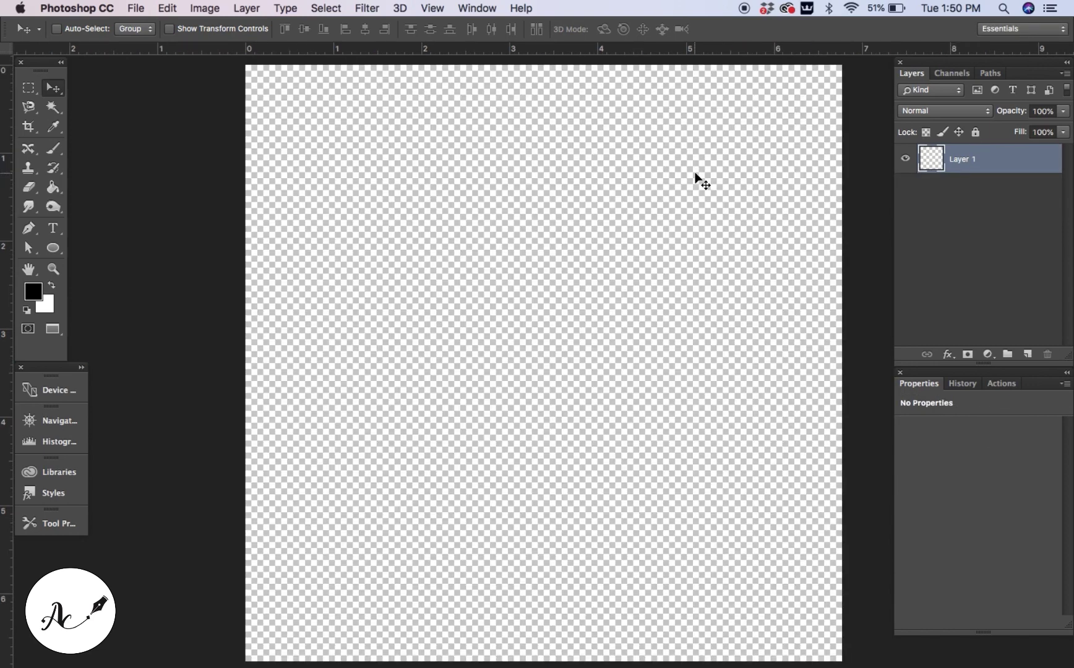
Fill the empty layer with the custom polka dot pattern
{"action": "key", "text": "cmd+minus"}
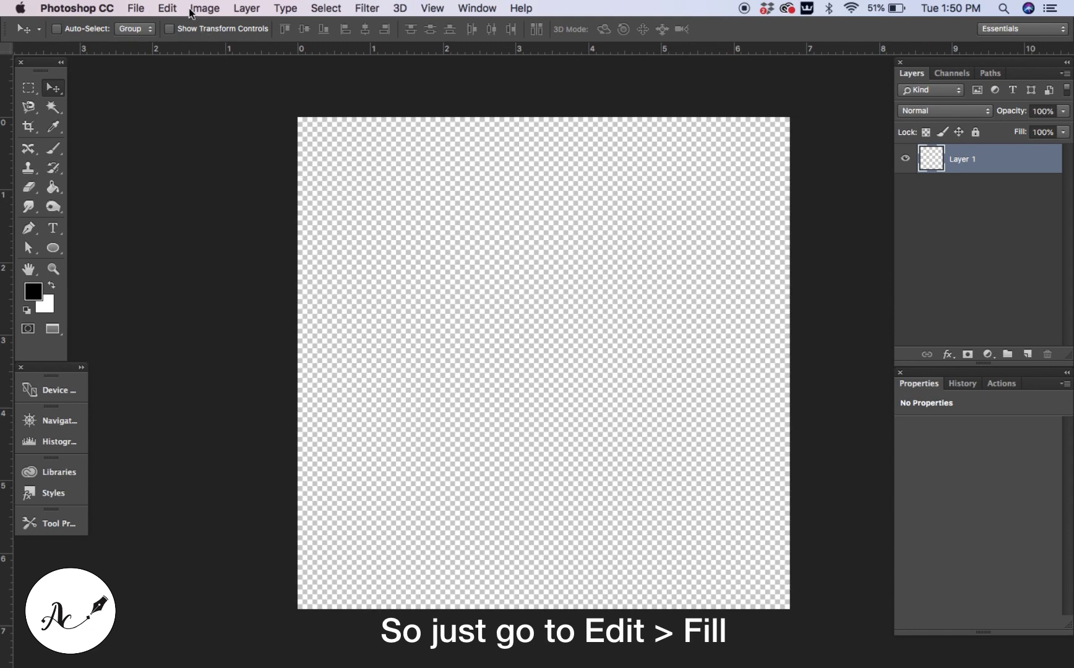
{"action": "left_click", "coordinate": [165, 5]}
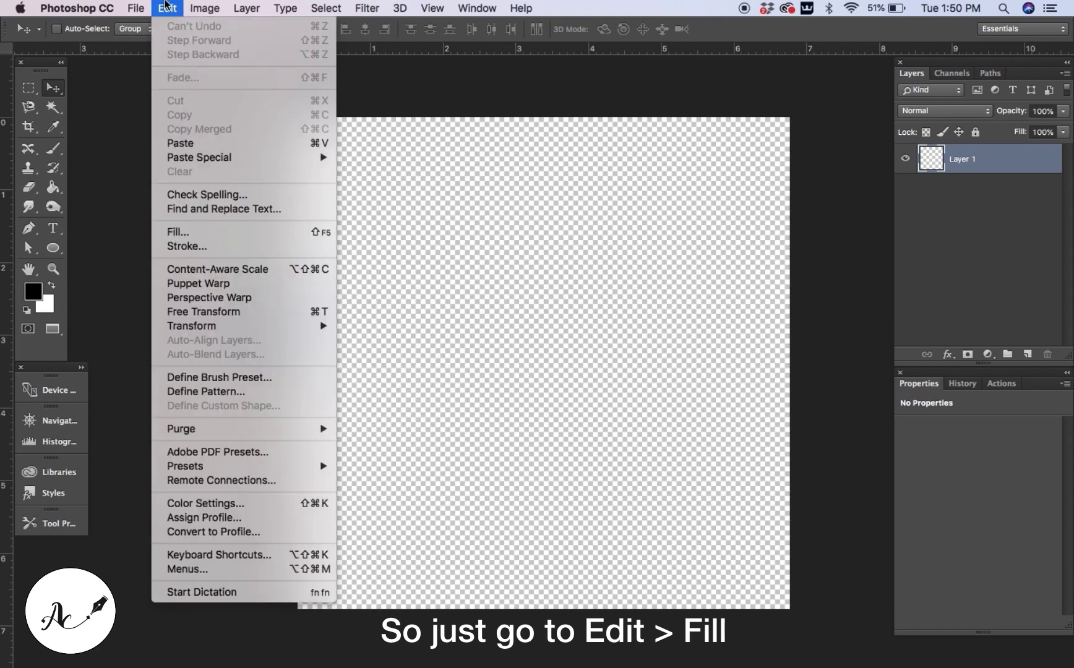
{"action": "left_click", "coordinate": [209, 231]}
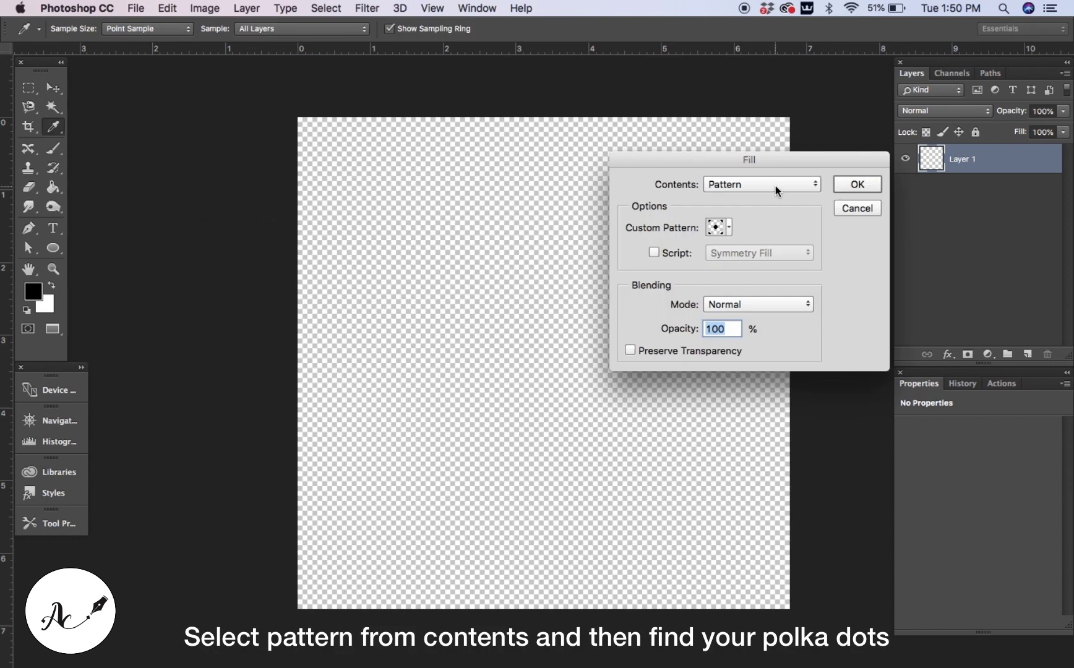
{"action": "left_click", "coordinate": [777, 188]}
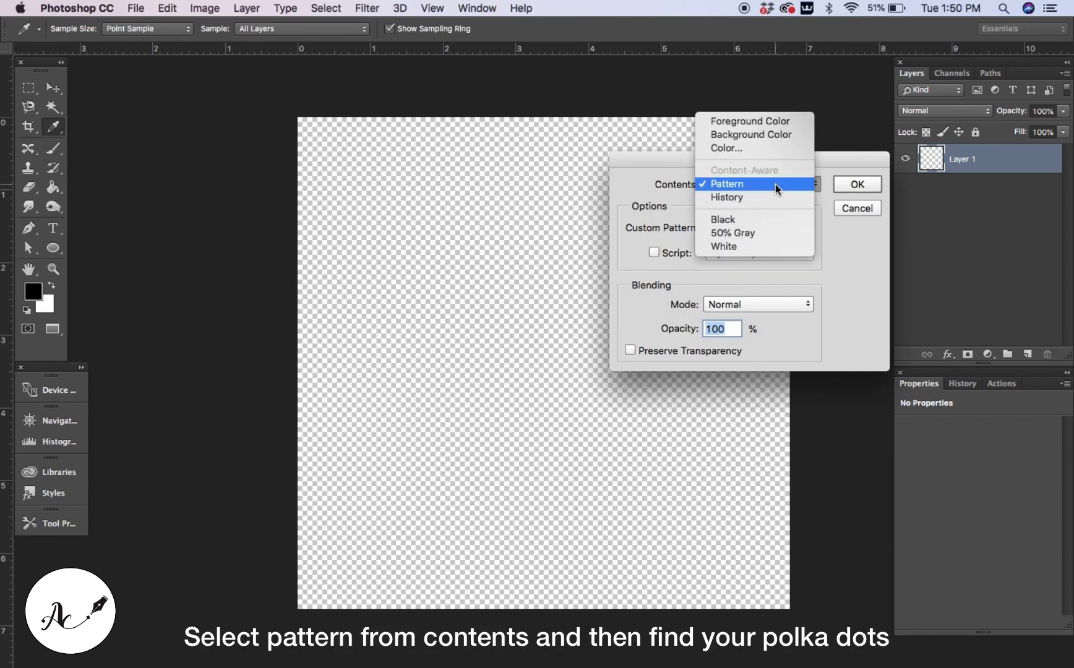
{"action": "left_click", "coordinate": [777, 189]}
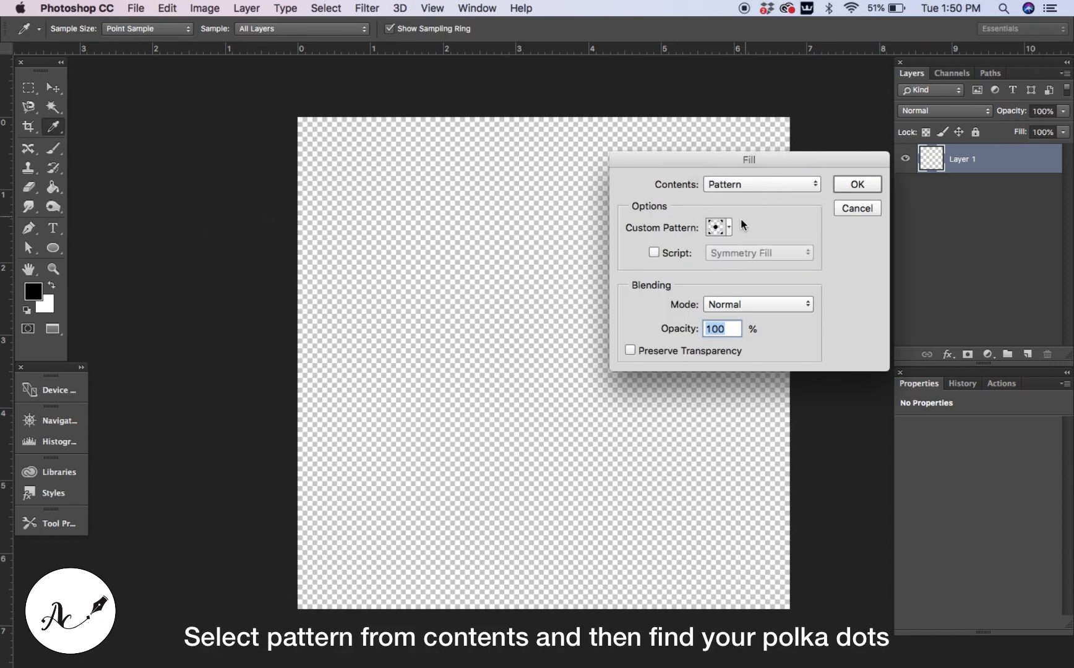
{"action": "left_click", "coordinate": [731, 225]}
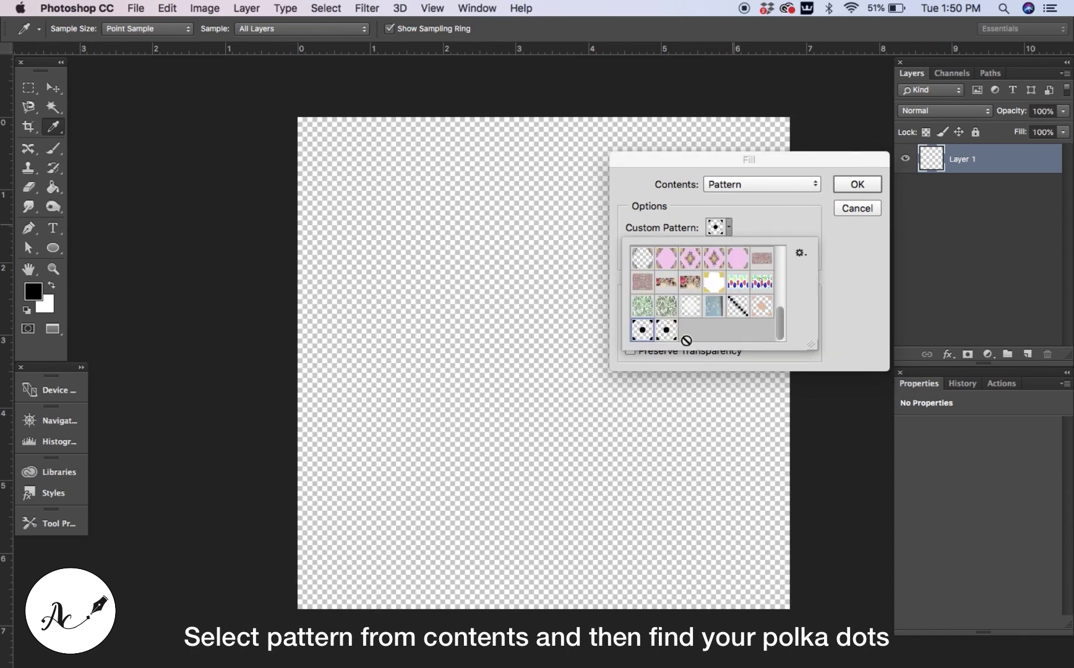
{"action": "left_click", "coordinate": [868, 192]}
{"action": "left_click", "coordinate": [857, 184]}
{"action": "key", "text": "v"}
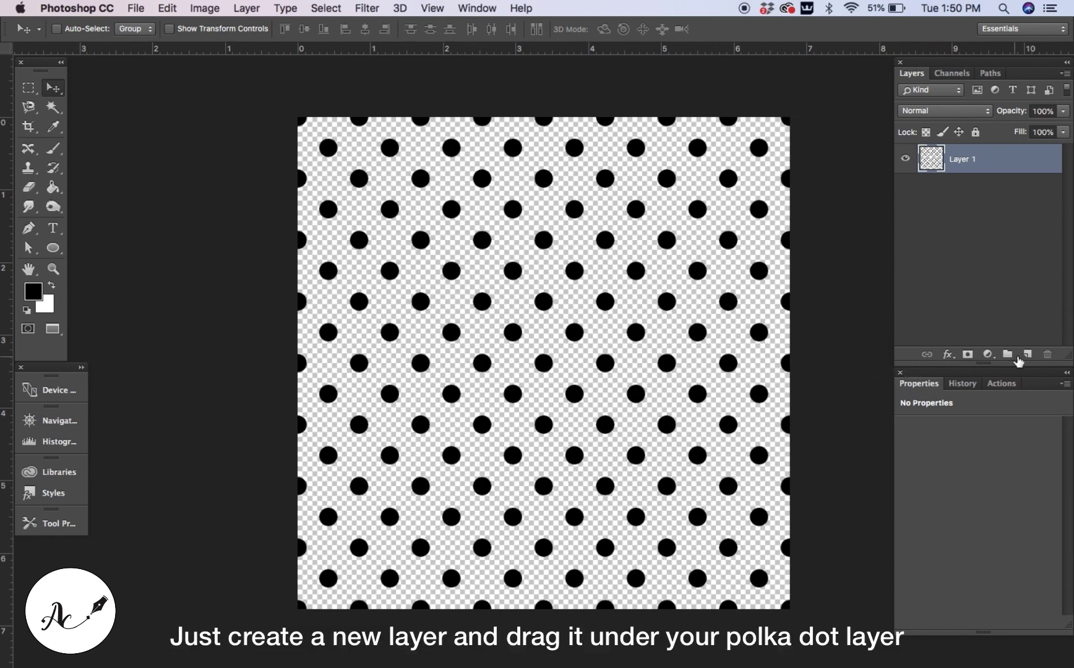
Add a new layer beneath the polka dot layer and fill it with light pink e9d0c5
{"action": "left_click", "coordinate": [1025, 354]}
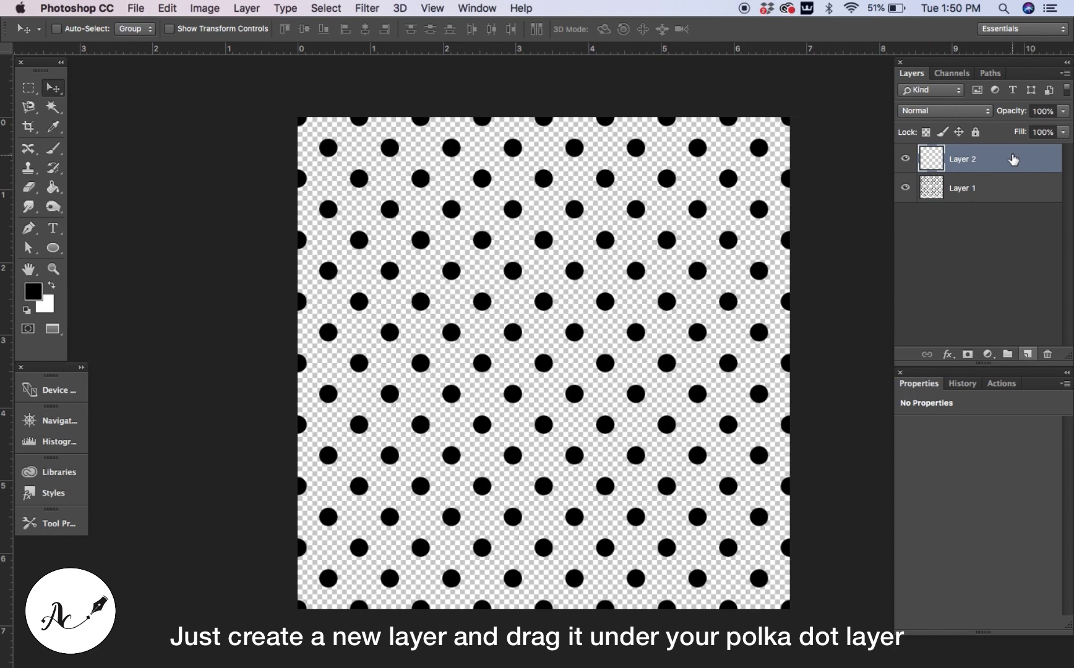
{"action": "left_click_drag", "start_coordinate": [1014, 159], "coordinate": [1014, 196]}
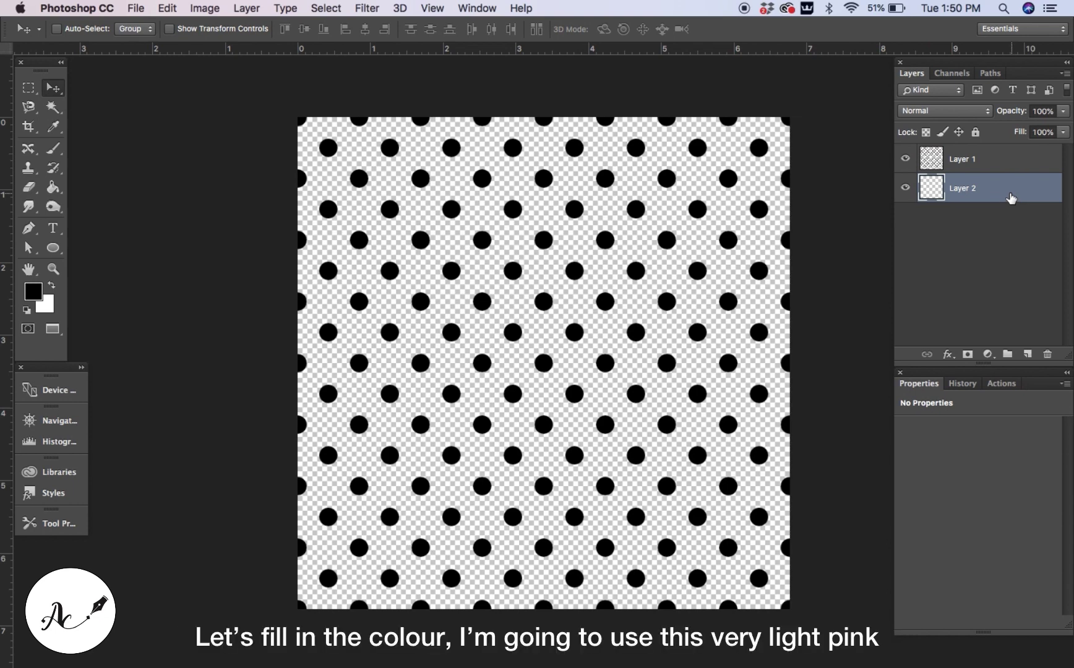
{"action": "left_click", "coordinate": [54, 194]}
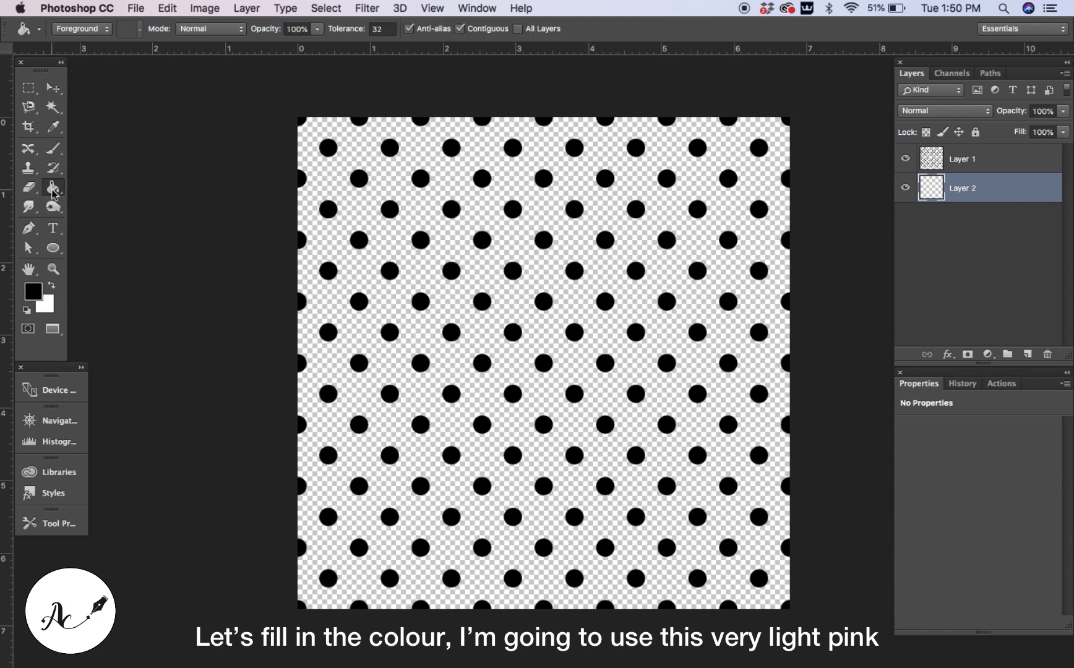
{"action": "left_click", "coordinate": [34, 291]}
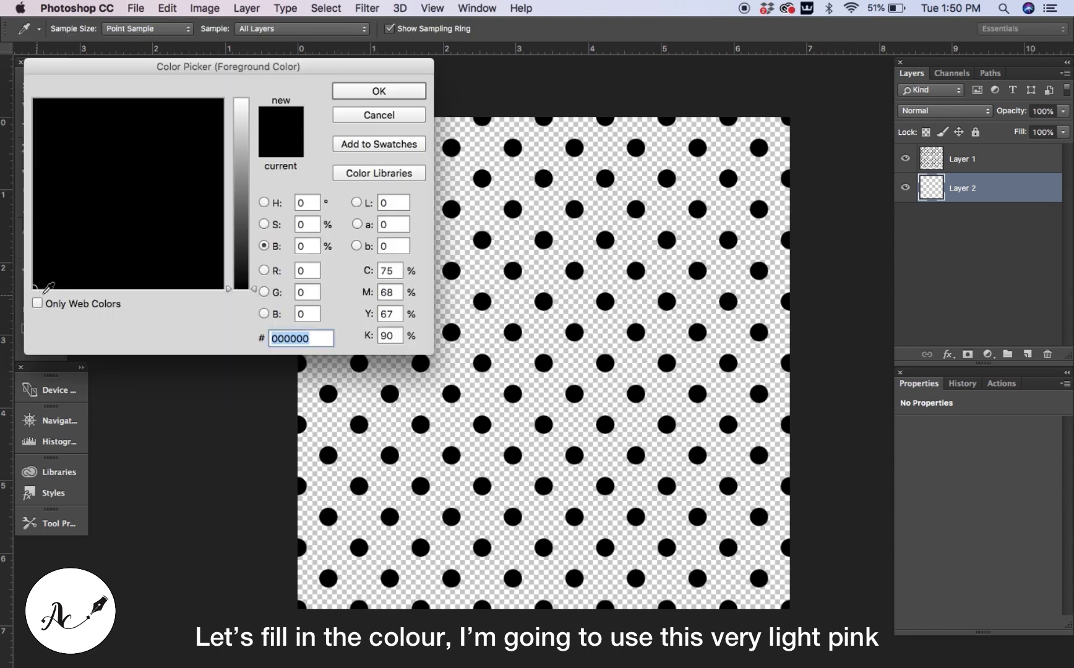
{"action": "left_click", "coordinate": [243, 156]}
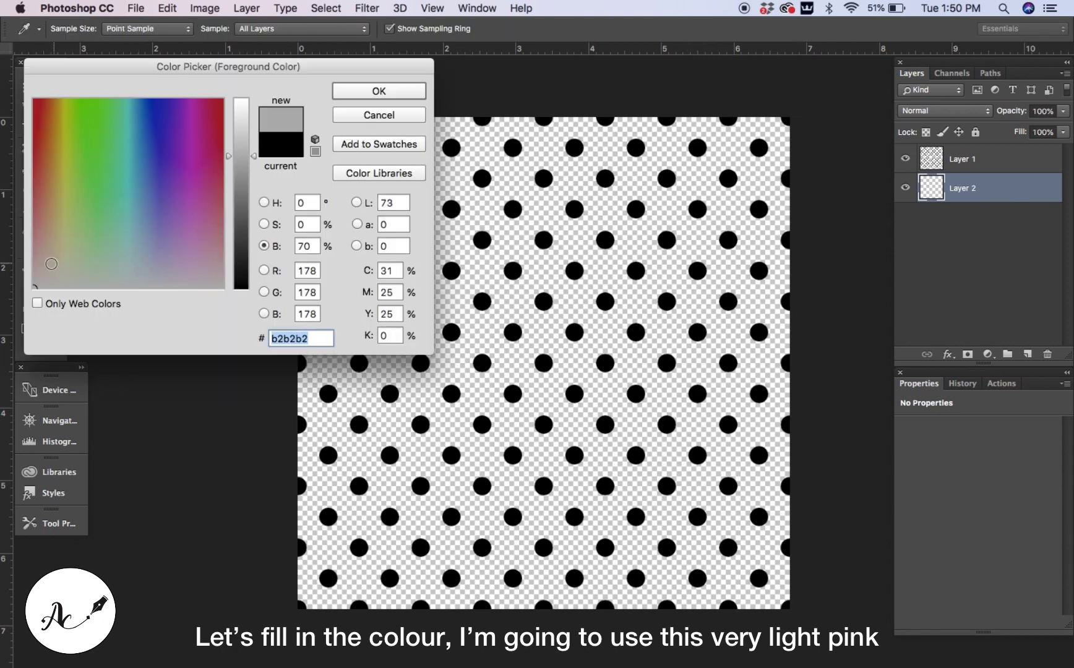
{"action": "left_click", "coordinate": [43, 260]}
{"action": "left_click", "coordinate": [241, 115]}
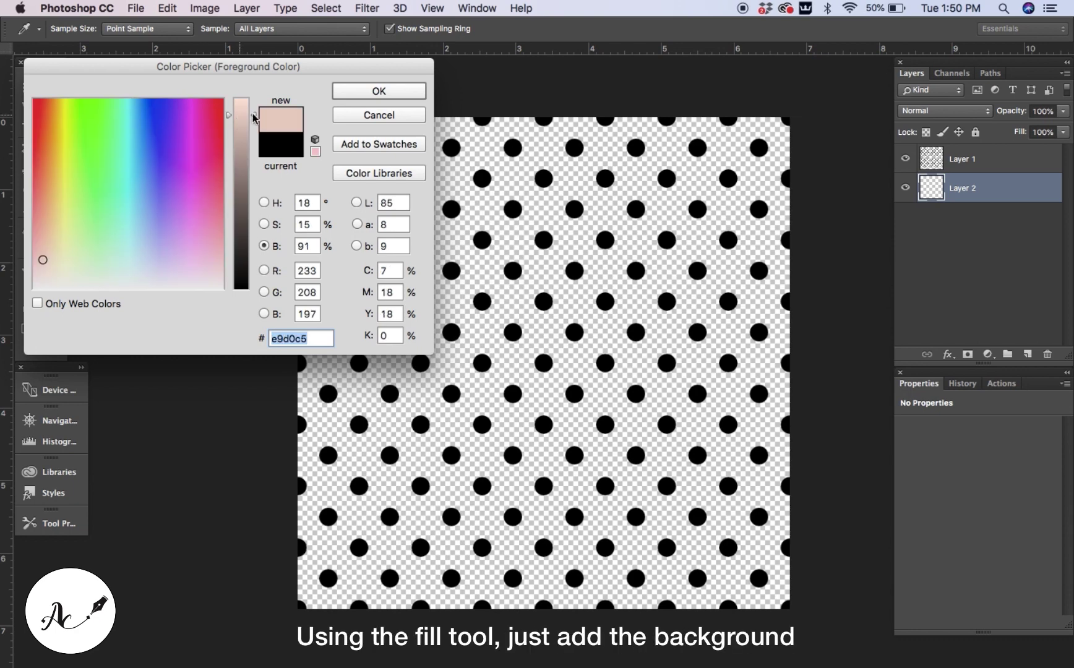
{"action": "left_click", "coordinate": [379, 90]}
{"action": "left_click", "coordinate": [447, 232]}
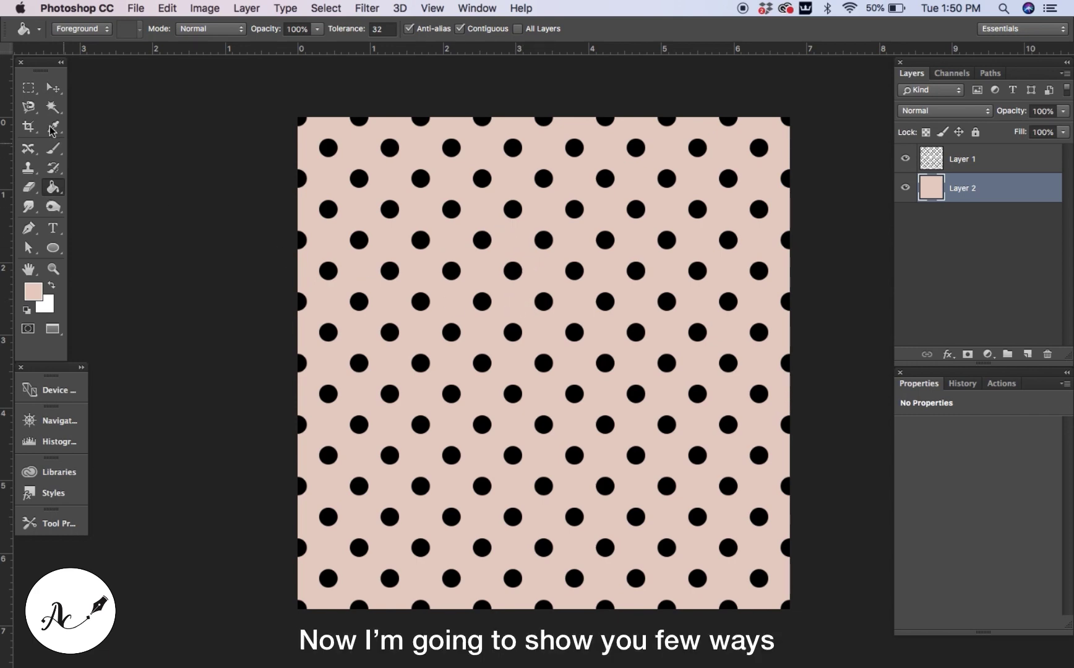
Add a solid colour fill layer in magenta e922dd directly above the polka dot layer
{"action": "left_click", "coordinate": [54, 90]}
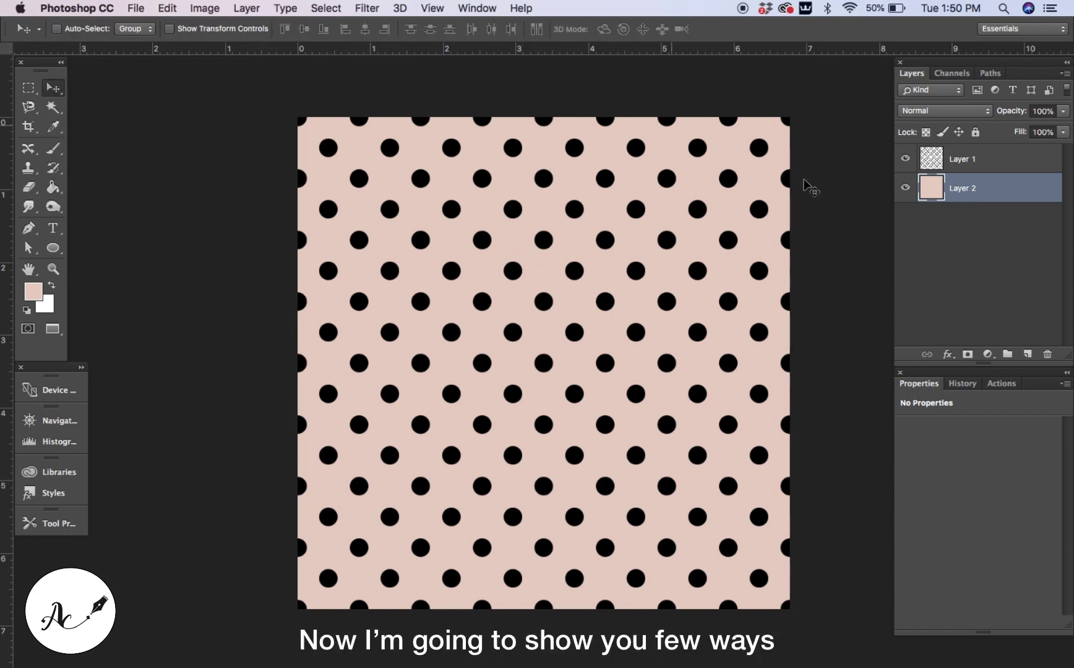
{"action": "left_click", "coordinate": [992, 166]}
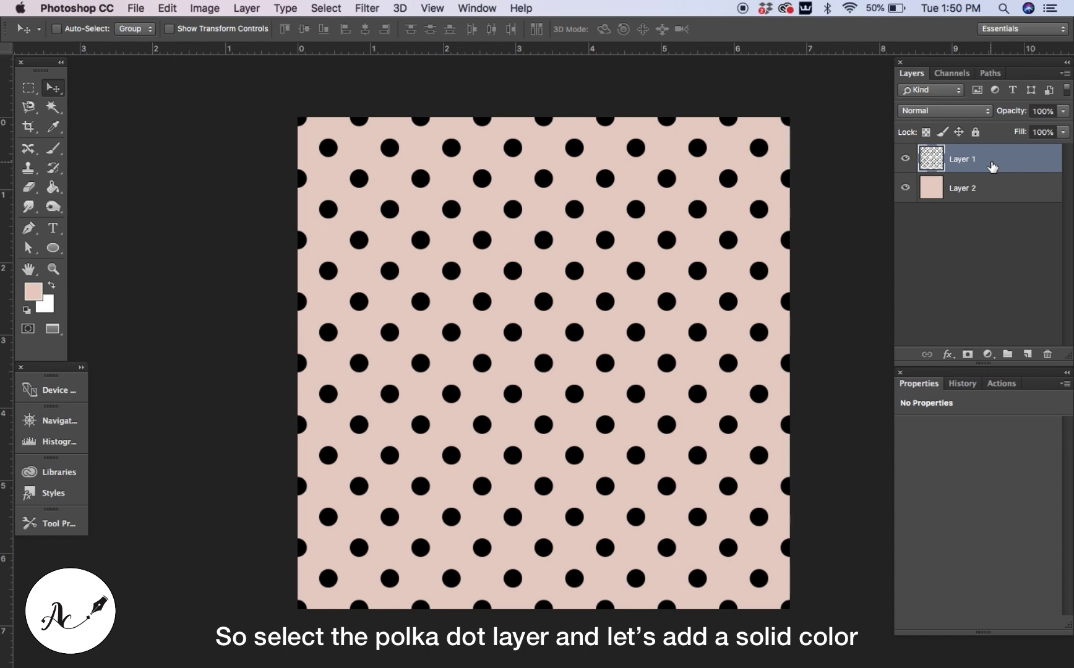
{"action": "left_click", "coordinate": [988, 353]}
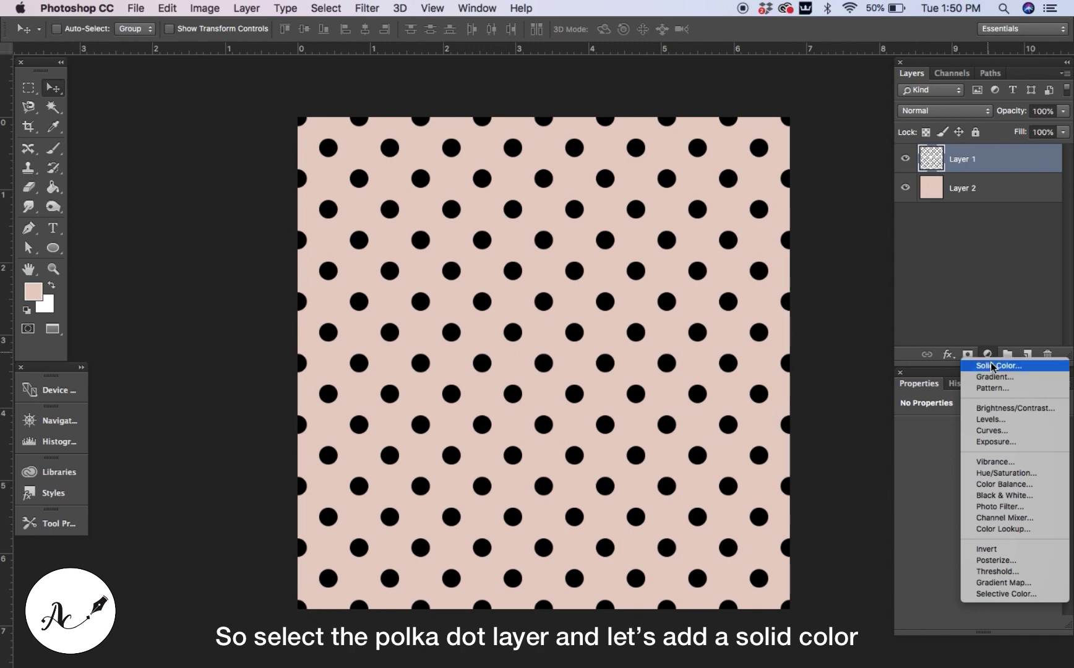
{"action": "left_click", "coordinate": [991, 366]}
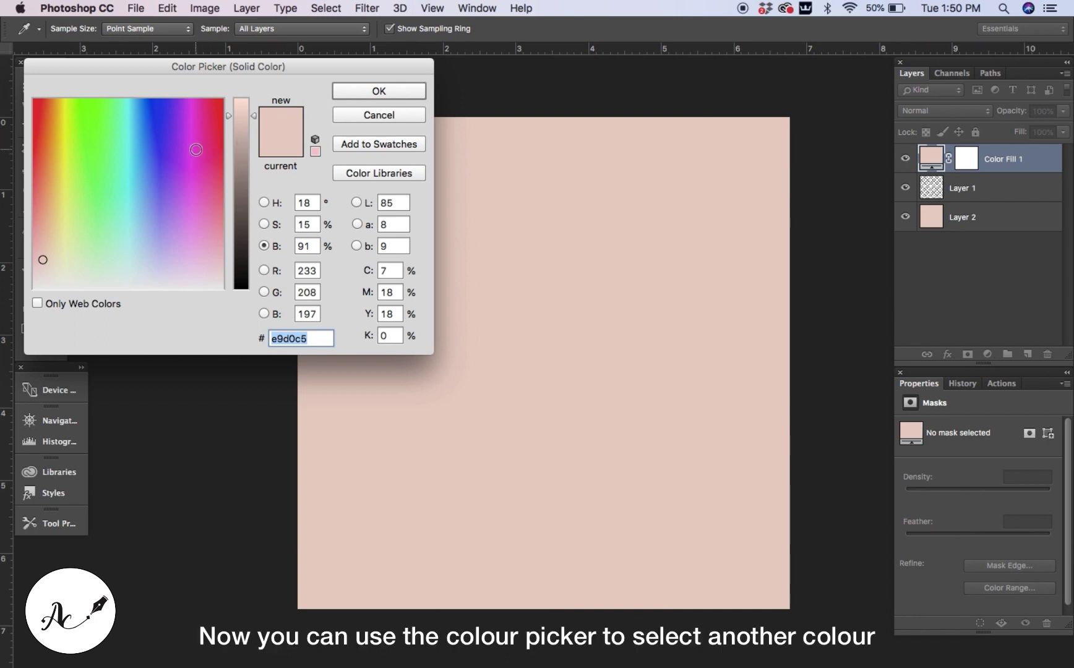
{"action": "left_click", "coordinate": [196, 149]}
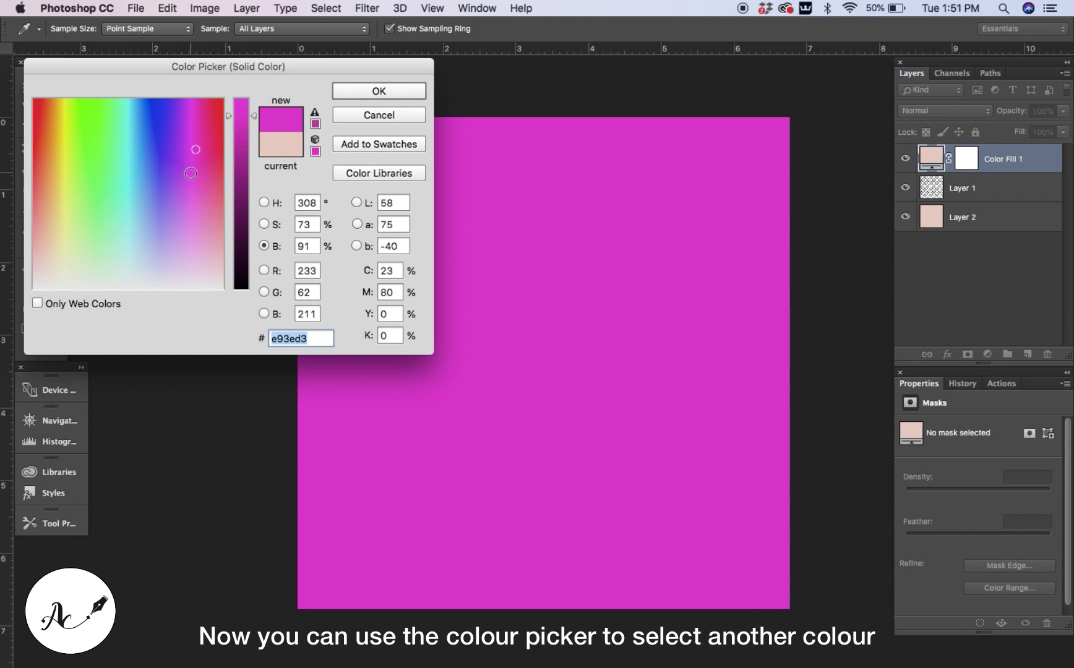
{"action": "left_click", "coordinate": [173, 170]}
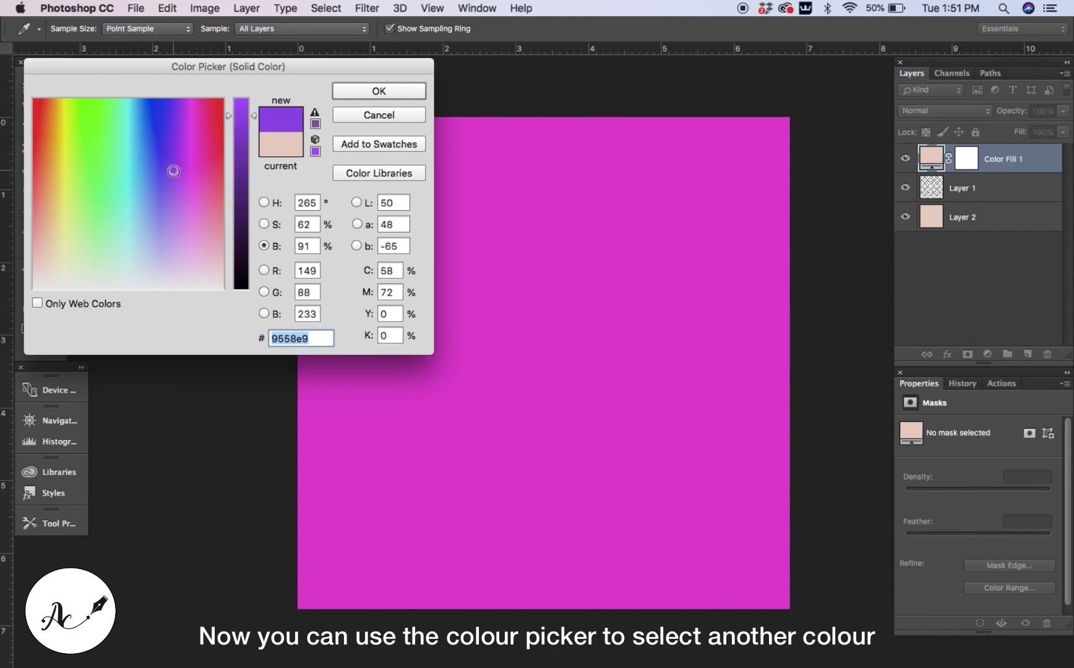
{"action": "left_click", "coordinate": [194, 147]}
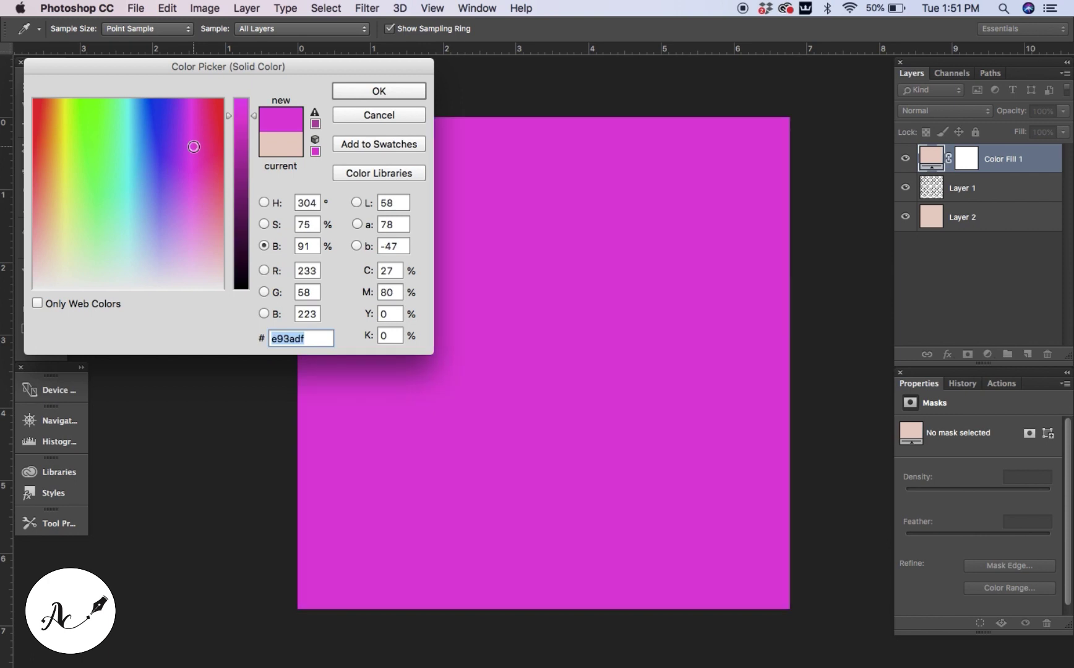
{"action": "left_click", "coordinate": [221, 124]}
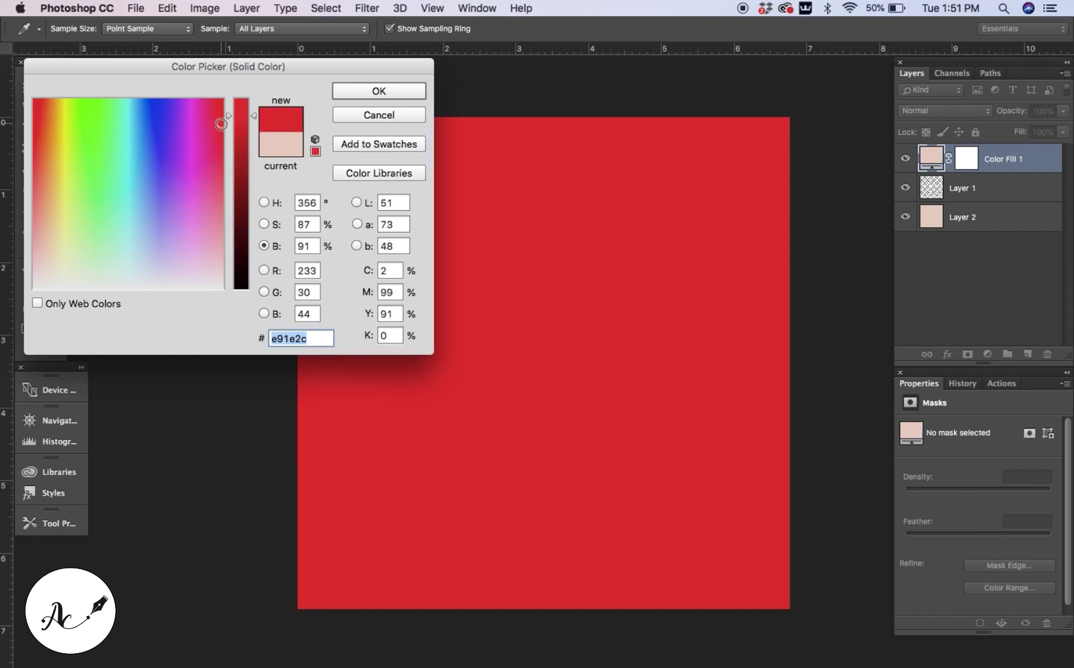
{"action": "left_click", "coordinate": [195, 149]}
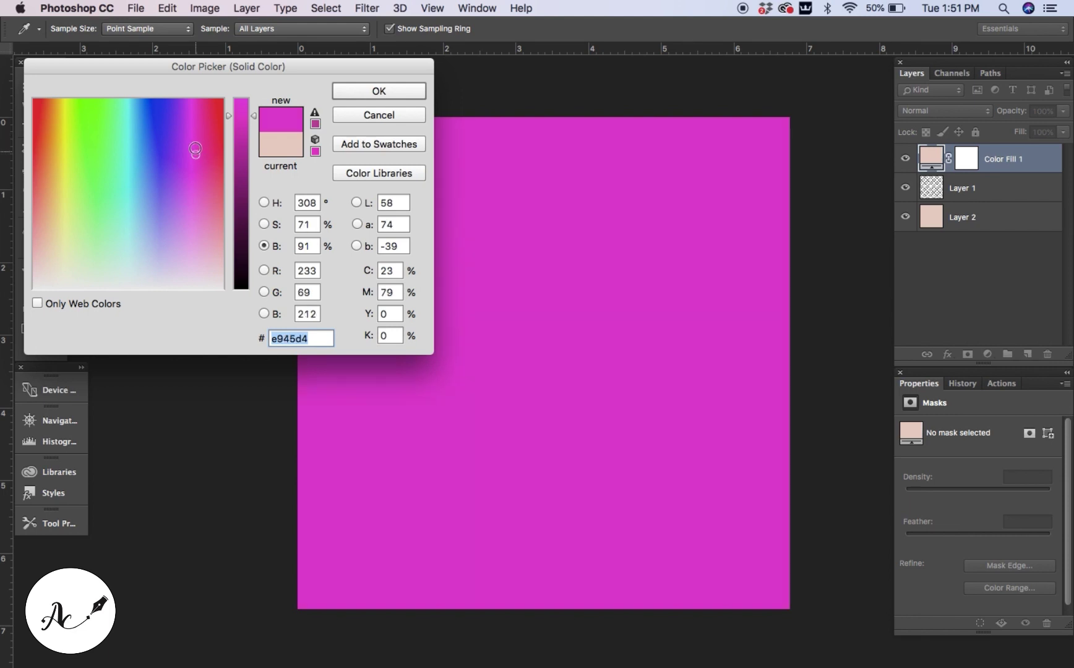
{"action": "left_click", "coordinate": [193, 126]}
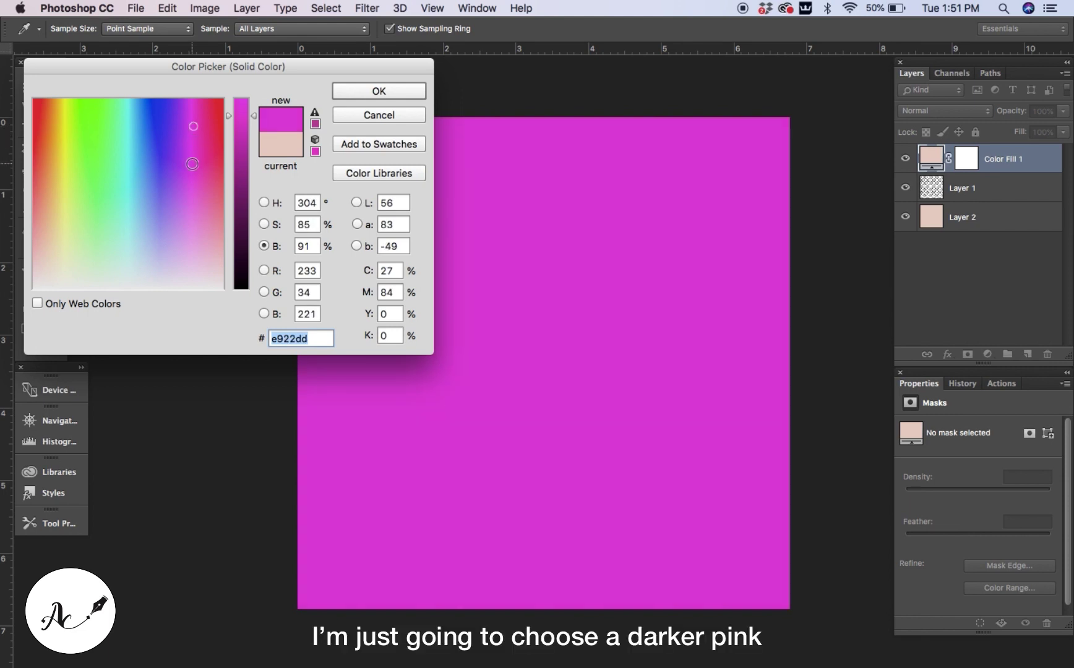
{"action": "left_click", "coordinate": [377, 91]}
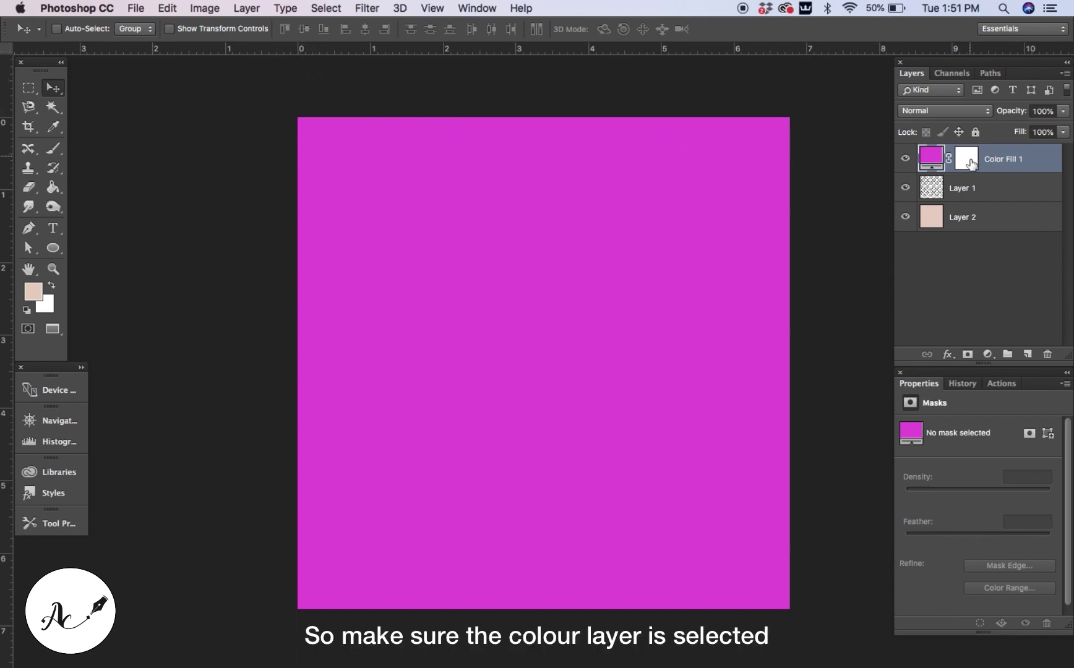
Clip the magenta fill layer to the polka dot layer, and toggle the fill's visibility off and on to compare
{"action": "left_click", "coordinate": [251, 8]}
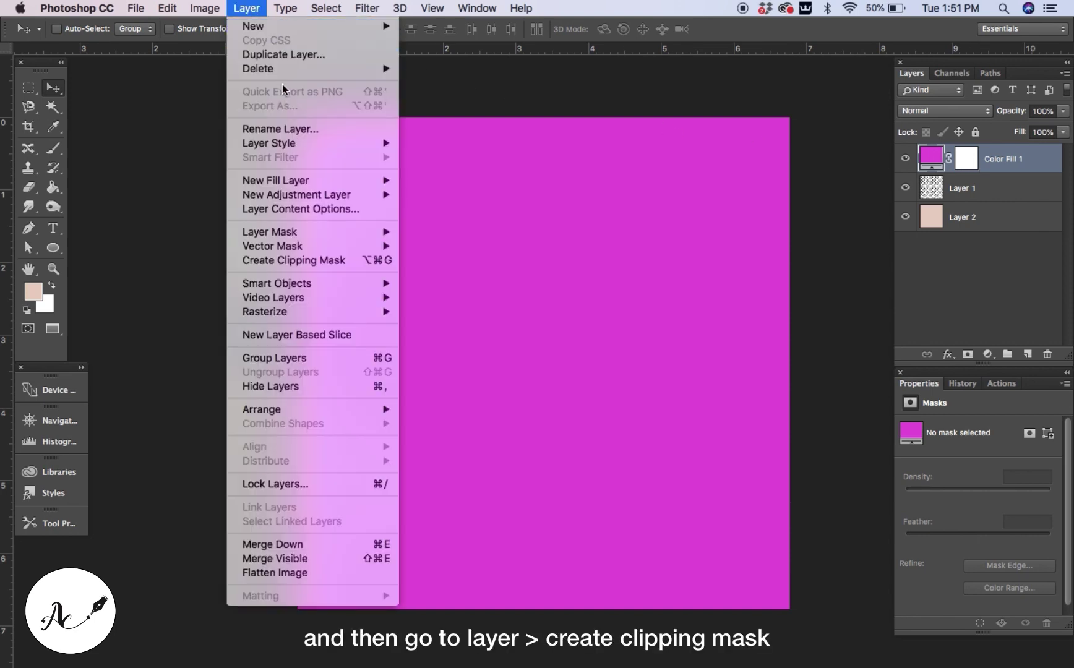
{"action": "left_click", "coordinate": [294, 260]}
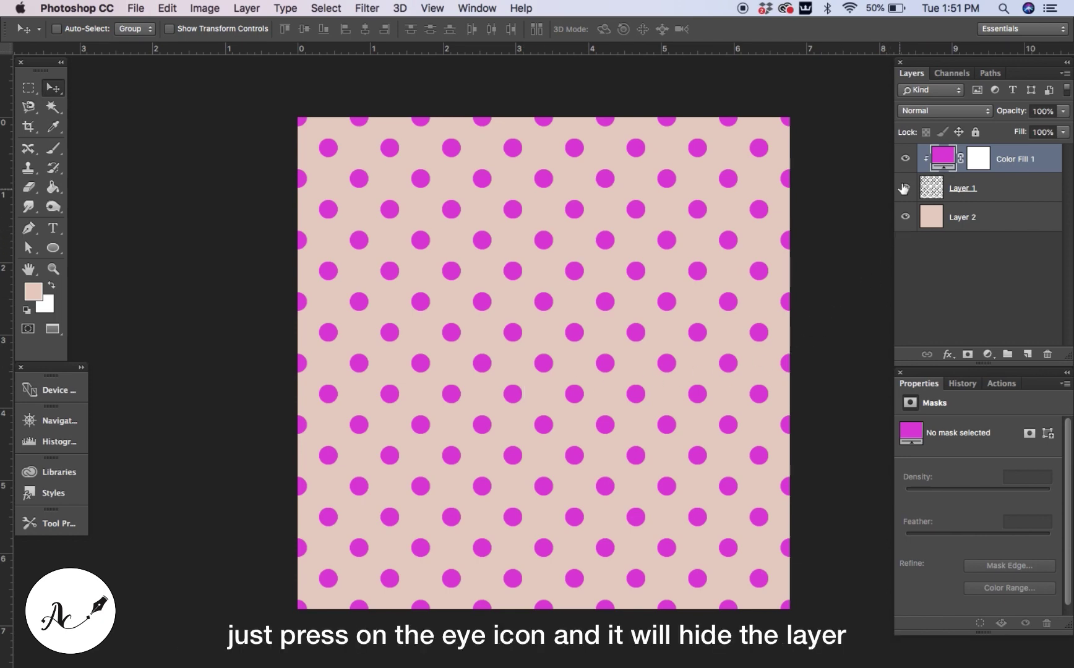
{"action": "left_click", "coordinate": [905, 159]}
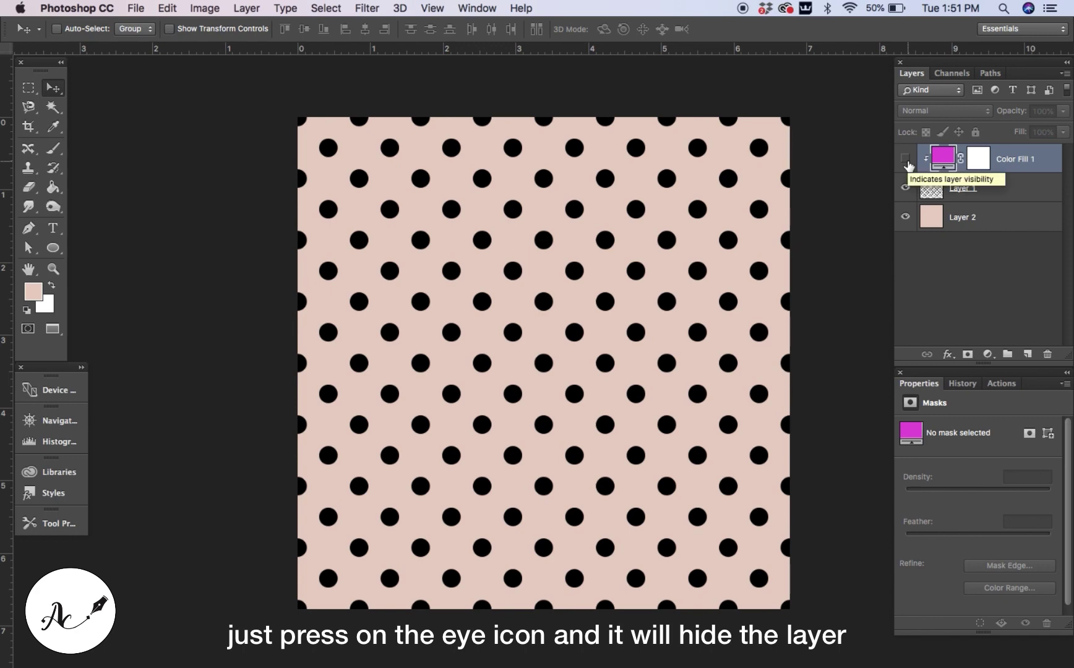
{"action": "left_click", "coordinate": [906, 160]}
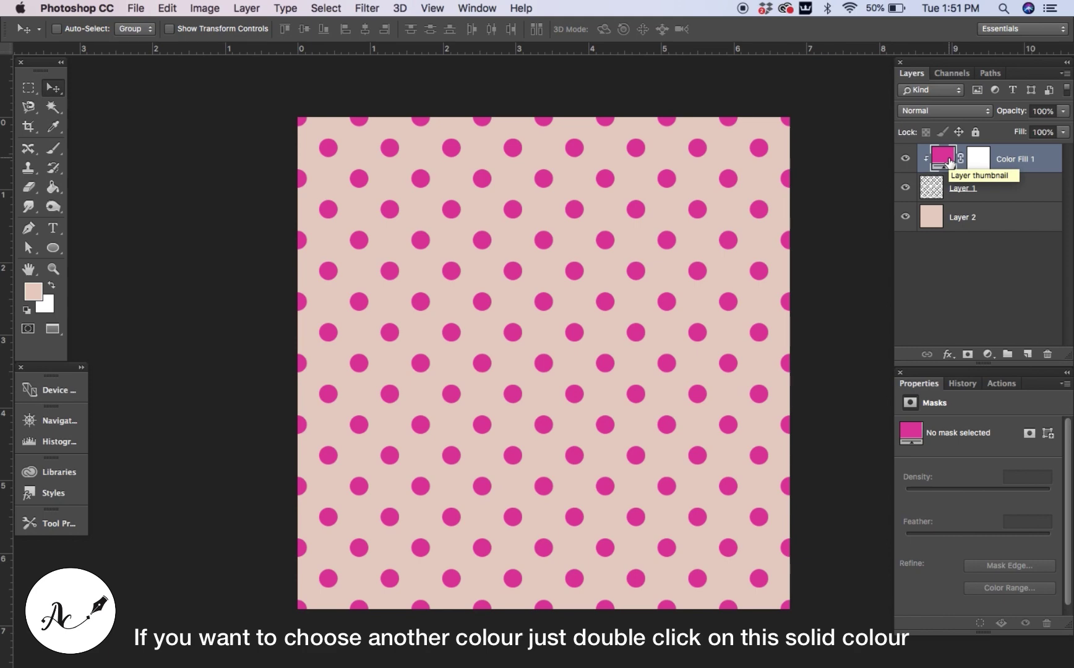
Change the clipped fill layer's colour to blue-violet 5643e9
{"action": "double_click", "coordinate": [949, 162]}
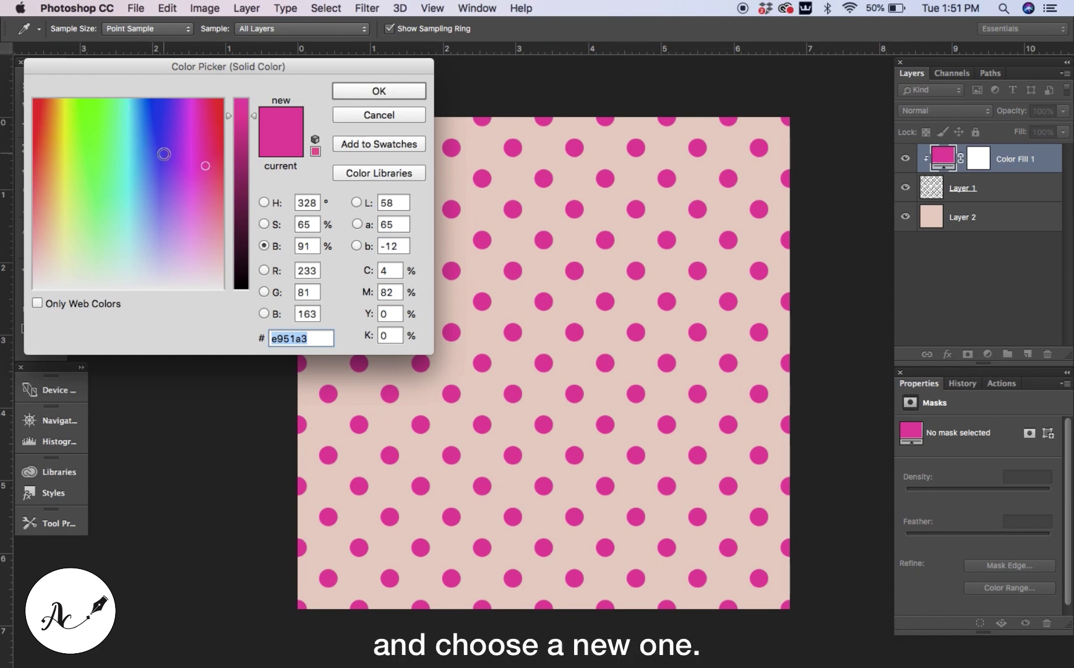
{"action": "left_click", "coordinate": [163, 154]}
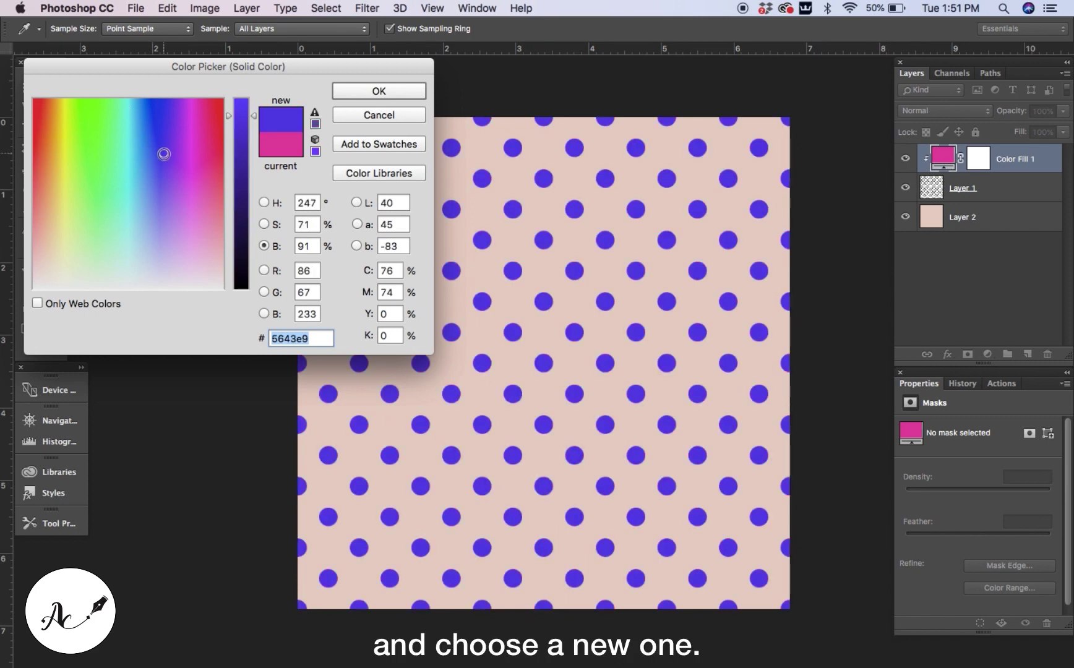
{"action": "left_click", "coordinate": [376, 93]}
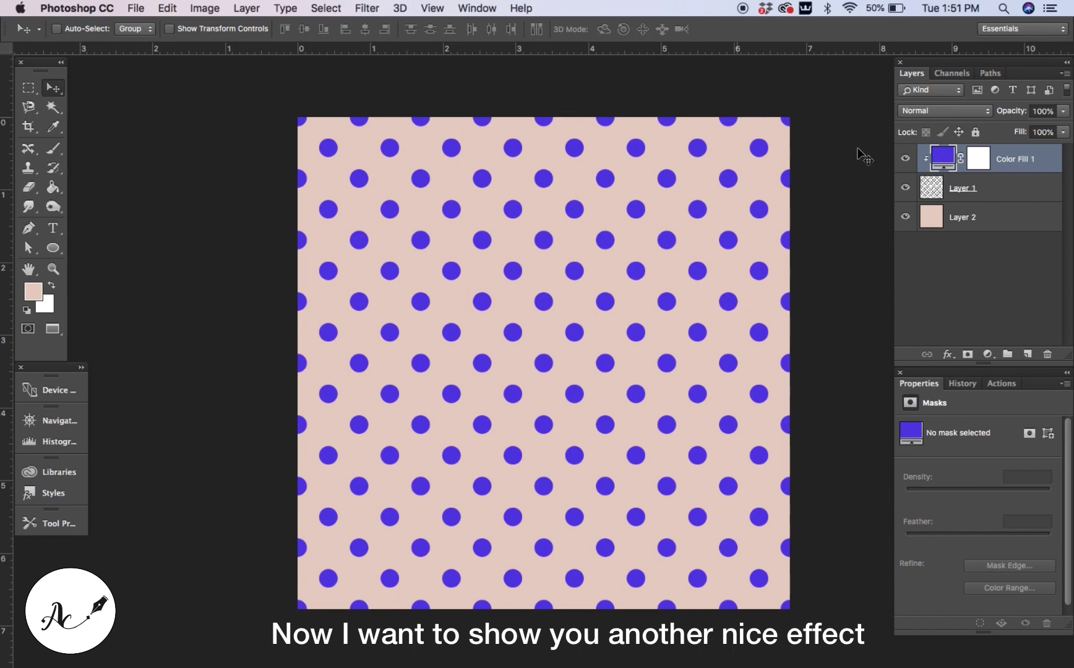
Hide the solid colour fill layer and add a gradient fill layer using the blue, red and yellow preset
{"action": "left_click", "coordinate": [906, 160]}
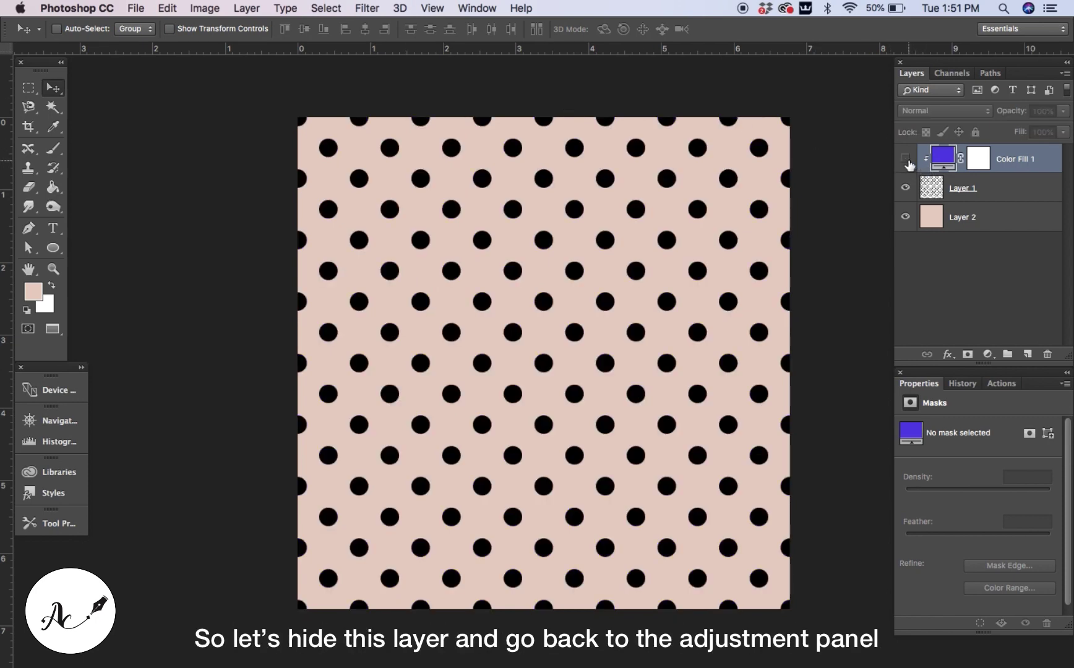
{"action": "left_click", "coordinate": [986, 354]}
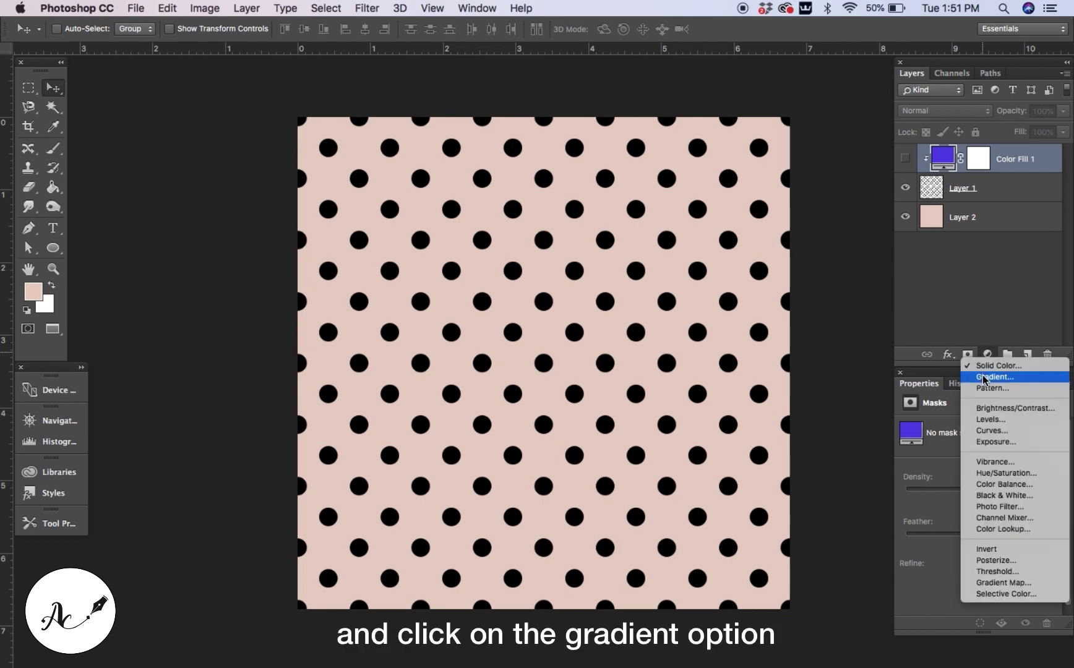
{"action": "left_click", "coordinate": [983, 377]}
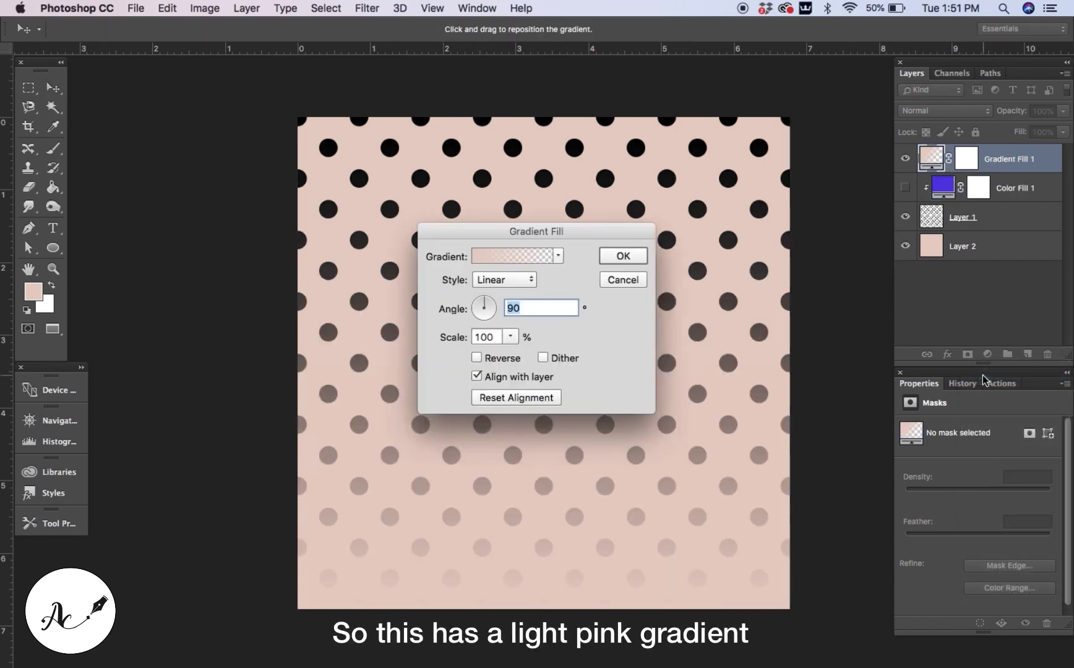
{"action": "left_click", "coordinate": [558, 256]}
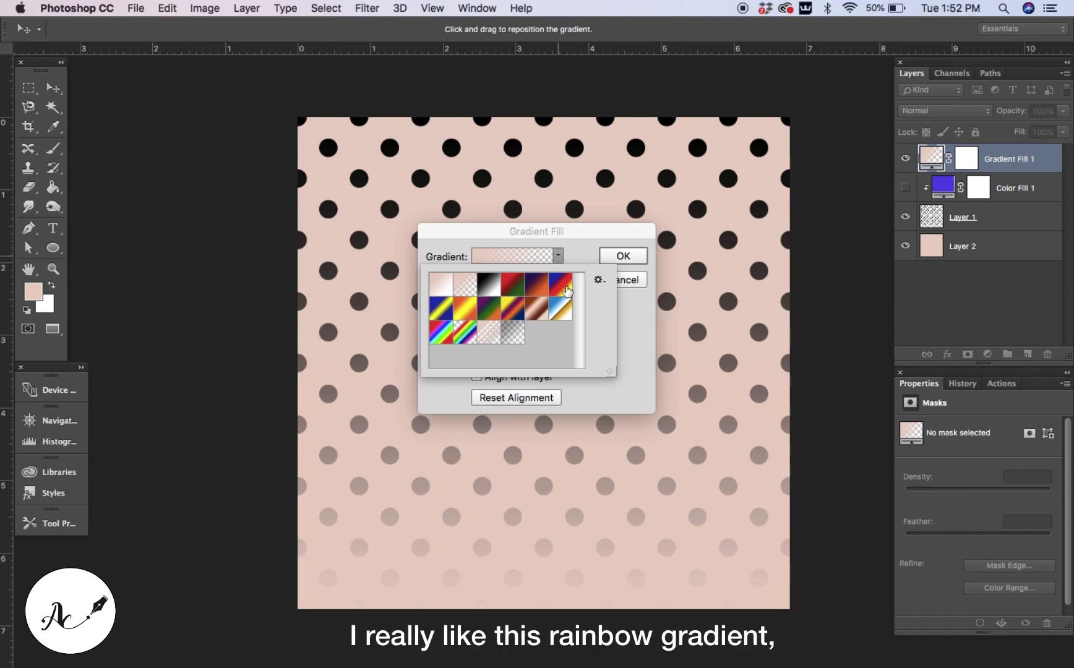
{"action": "left_click", "coordinate": [566, 290]}
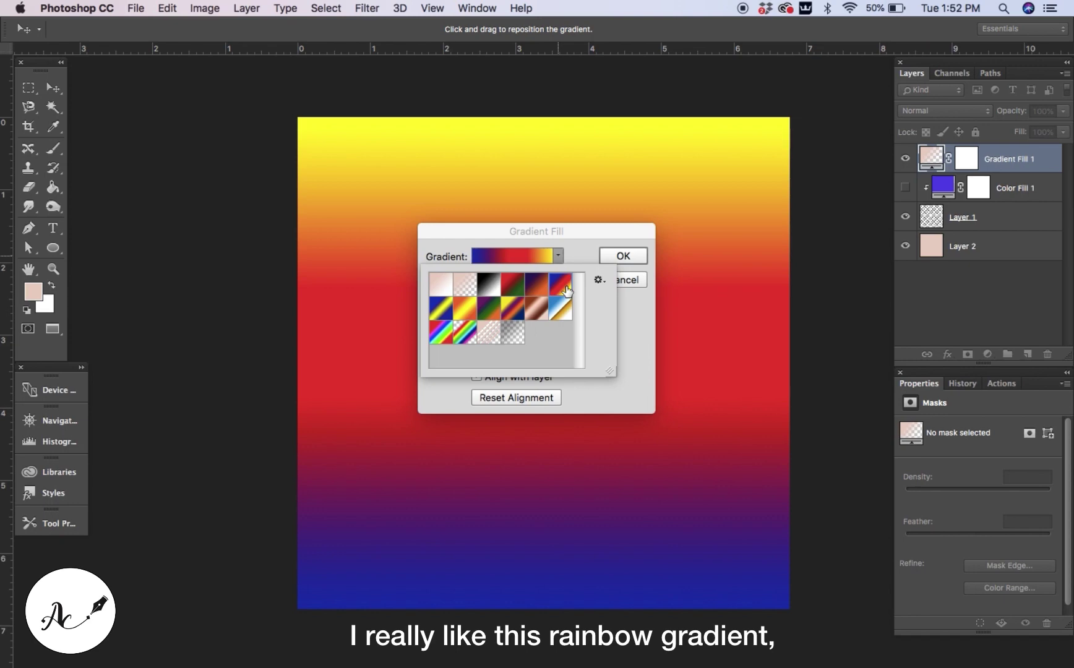
{"action": "left_click", "coordinate": [619, 259]}
{"action": "left_click", "coordinate": [619, 259]}
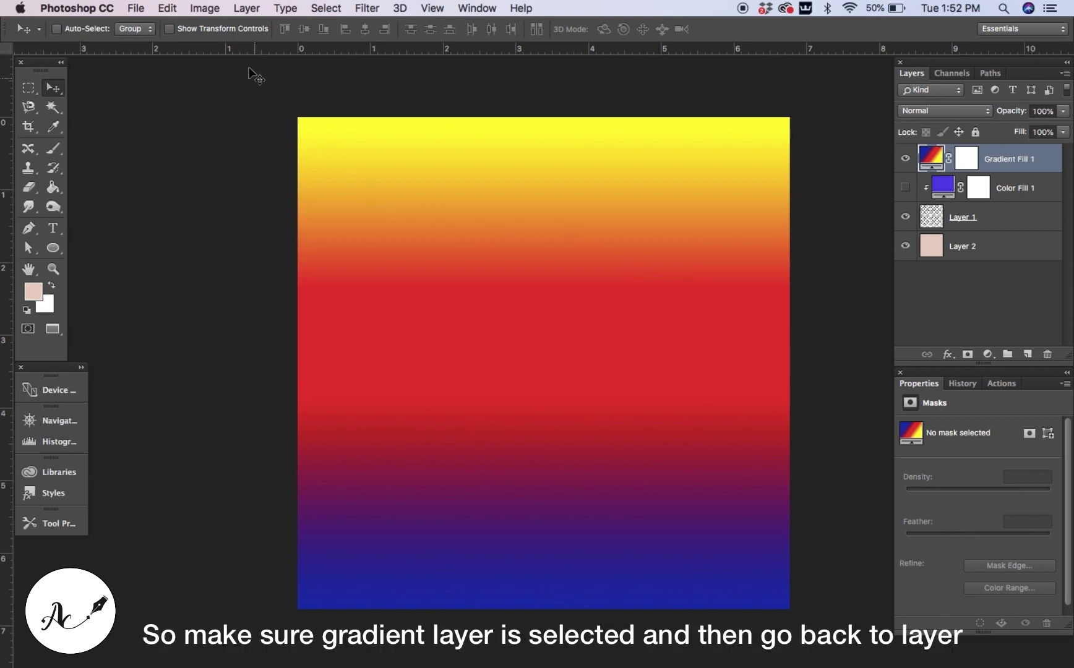
Create a clipping mask from the gradient fill layer so it colours only the polka dots
{"action": "left_click", "coordinate": [250, 8]}
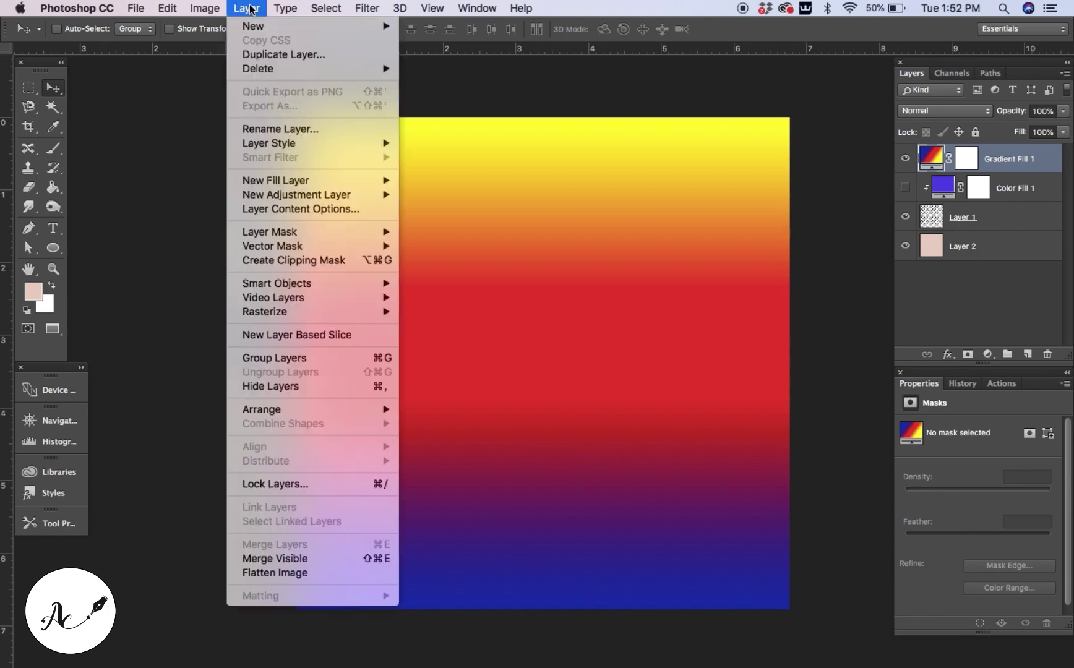
{"action": "left_click", "coordinate": [286, 261]}
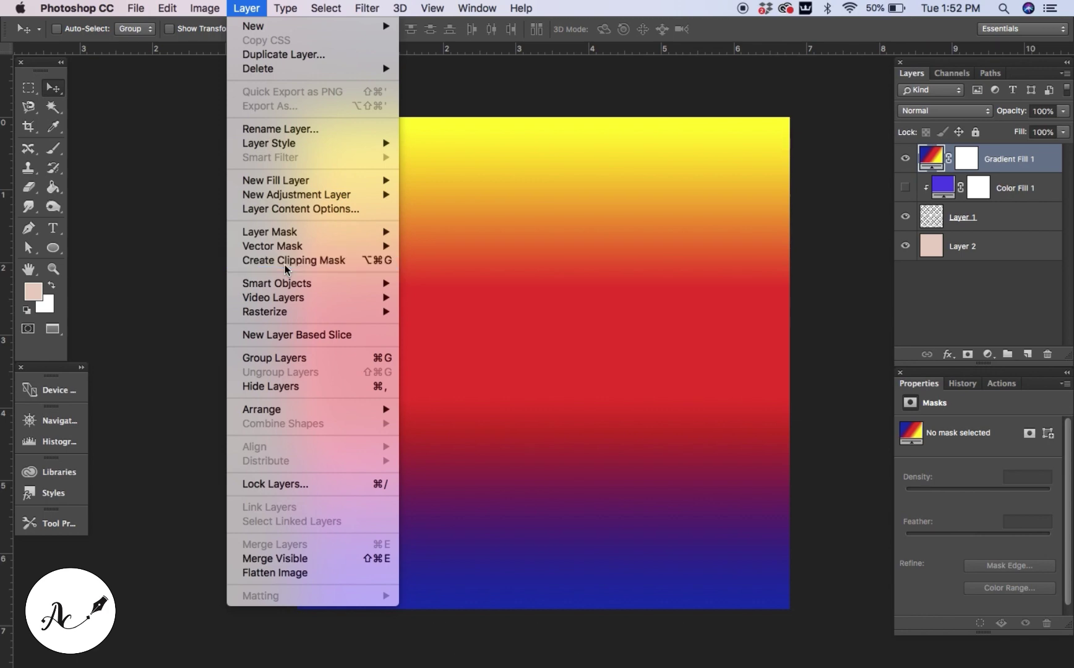